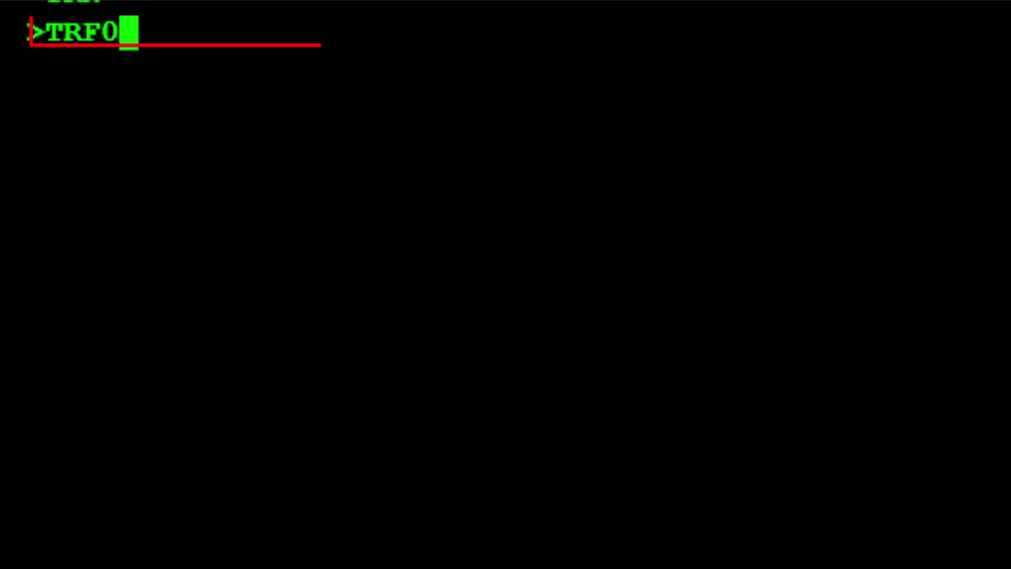
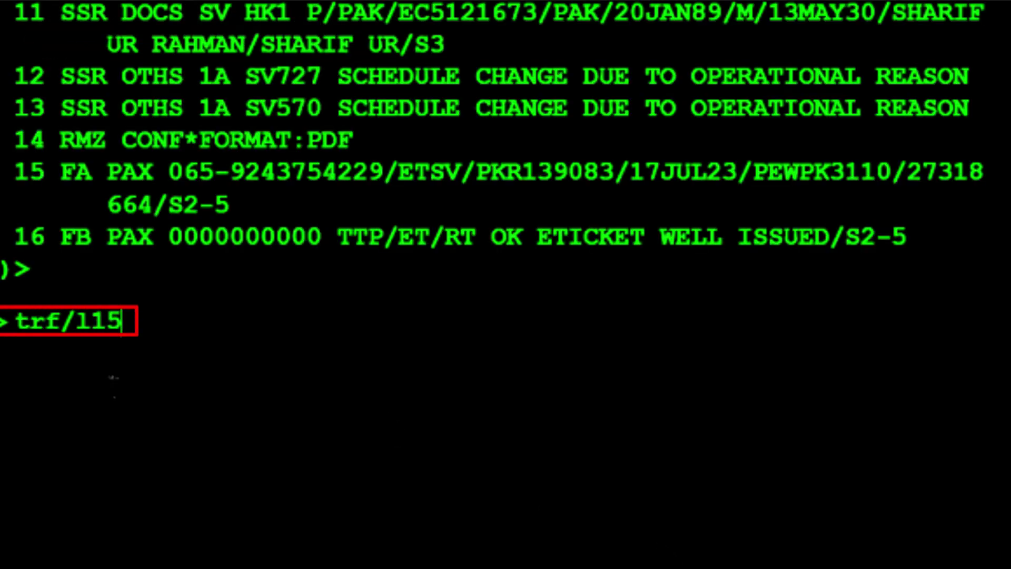
Step: Open the refund record for booking line 15 with TRF/L15, totalling PKR 139083
key("Return")
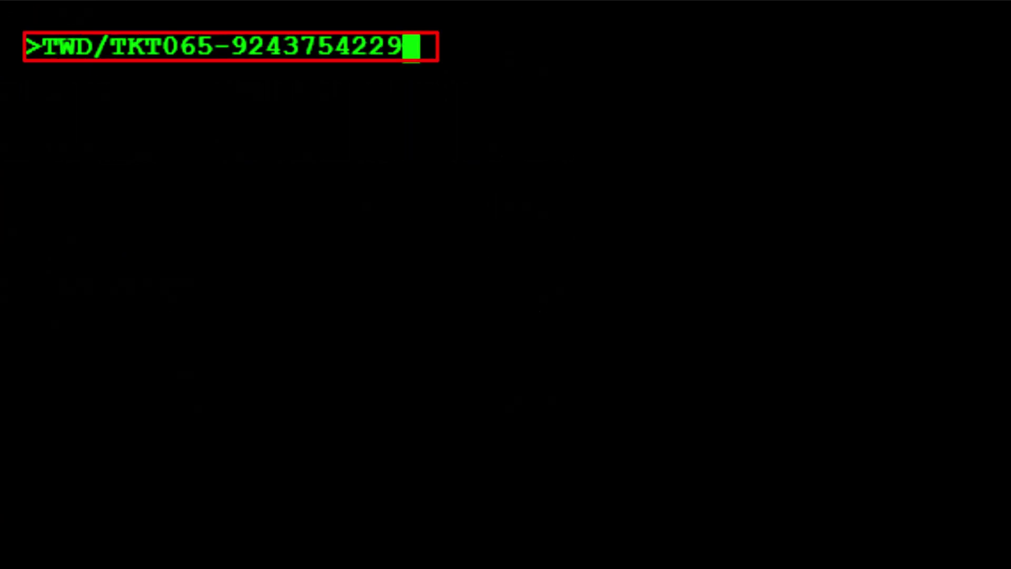
Step: Display the ticket (fare USD 379.00, total PKR 139083), then type TWD/TAX
key("Return")
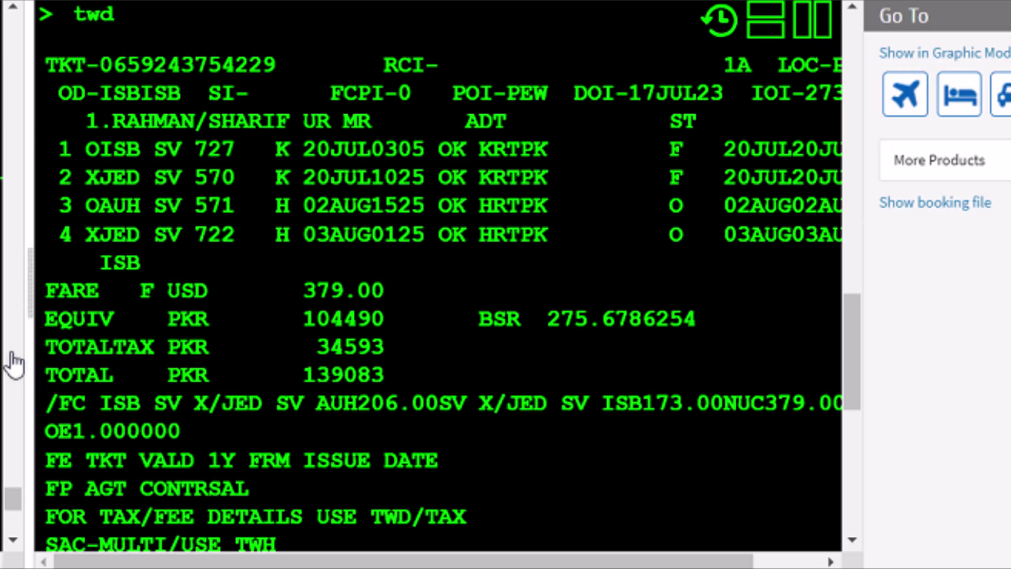
type("twd/tax")
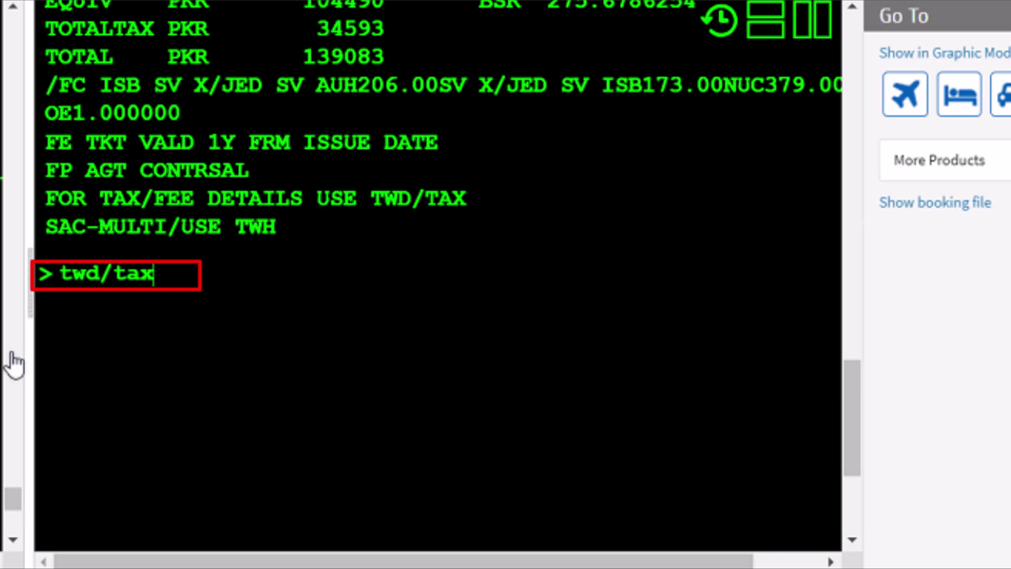
Step: Show the tax breakdown TX01–TX10 (PKR 34593), then begin fare quote QP ISB/D20JUL/ASV/CKJED
key("Return")
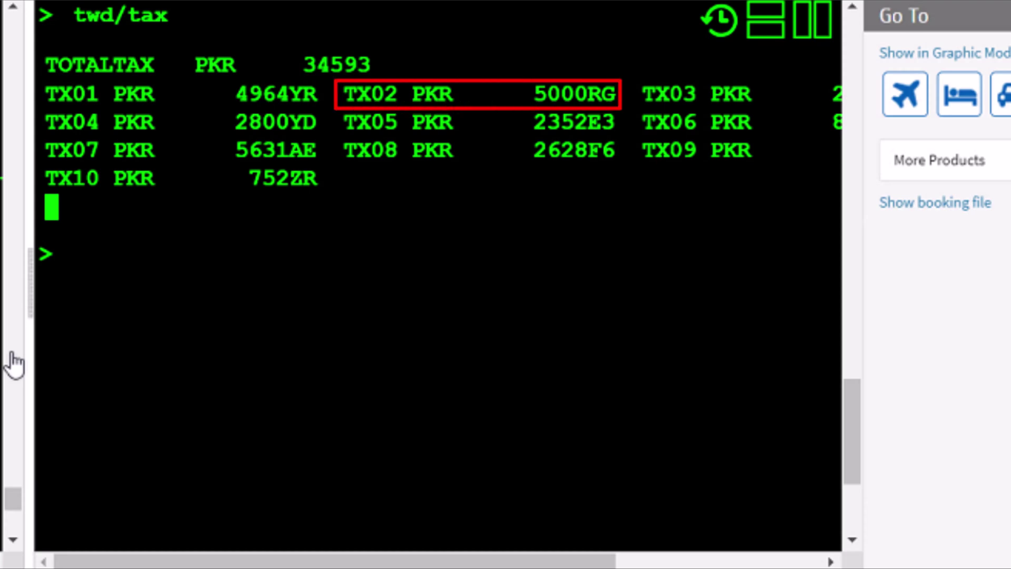
scroll(604, 172, "right", 5)
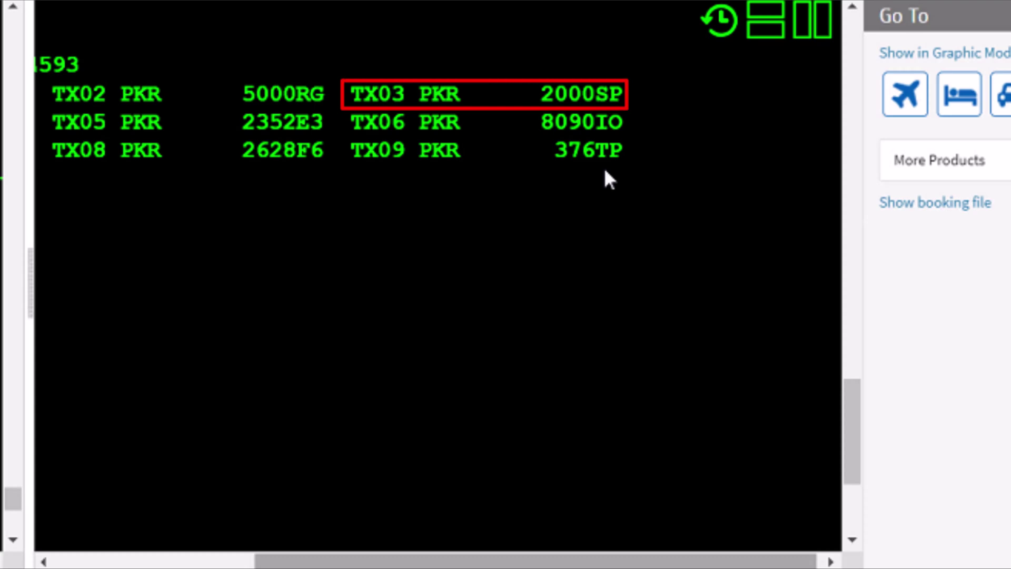
scroll(12, 363, "left", 5)
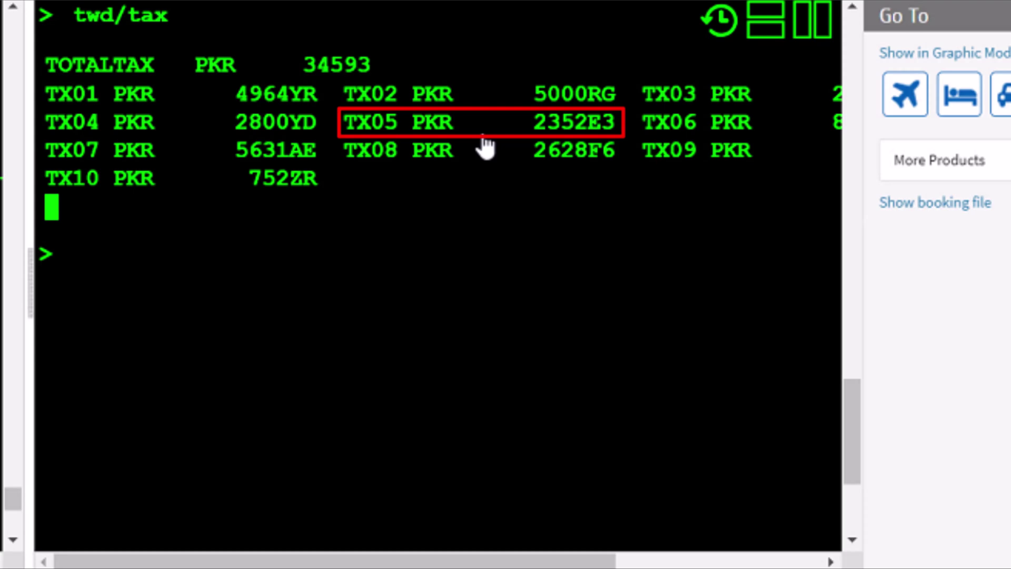
scroll(604, 172, "right", 5)
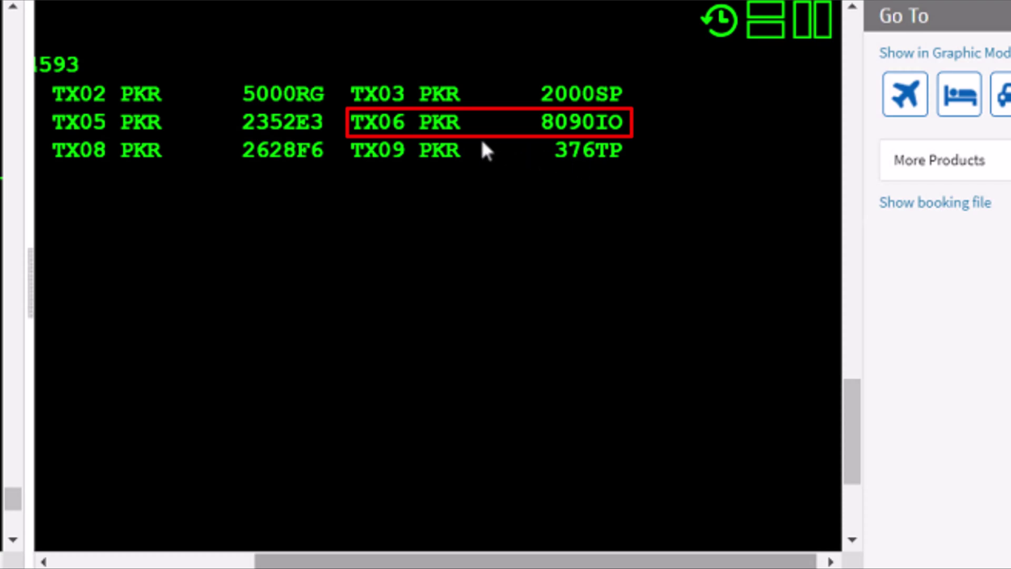
scroll(481, 137, "left", 5)
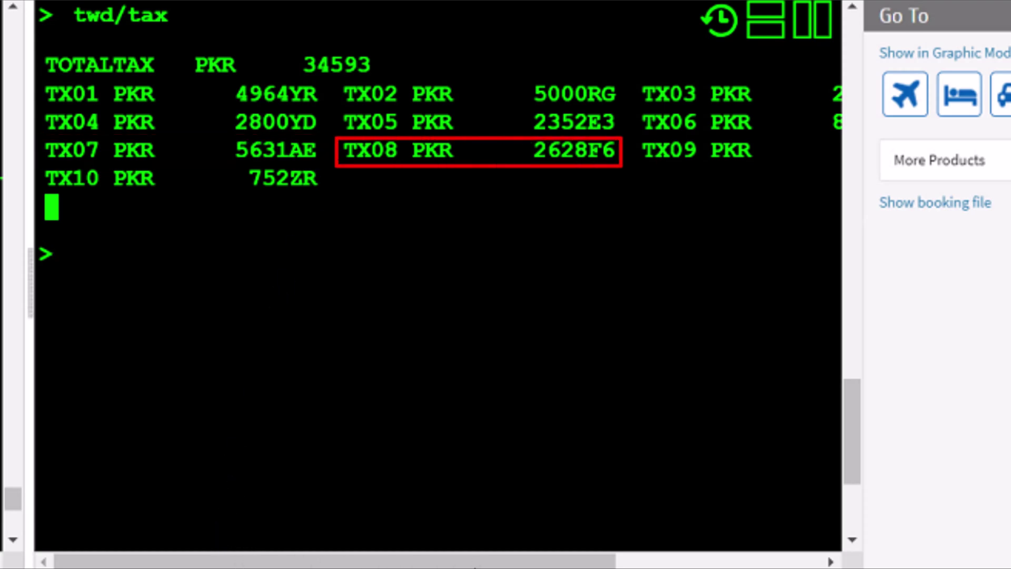
scroll(589, 156, "right", 5)
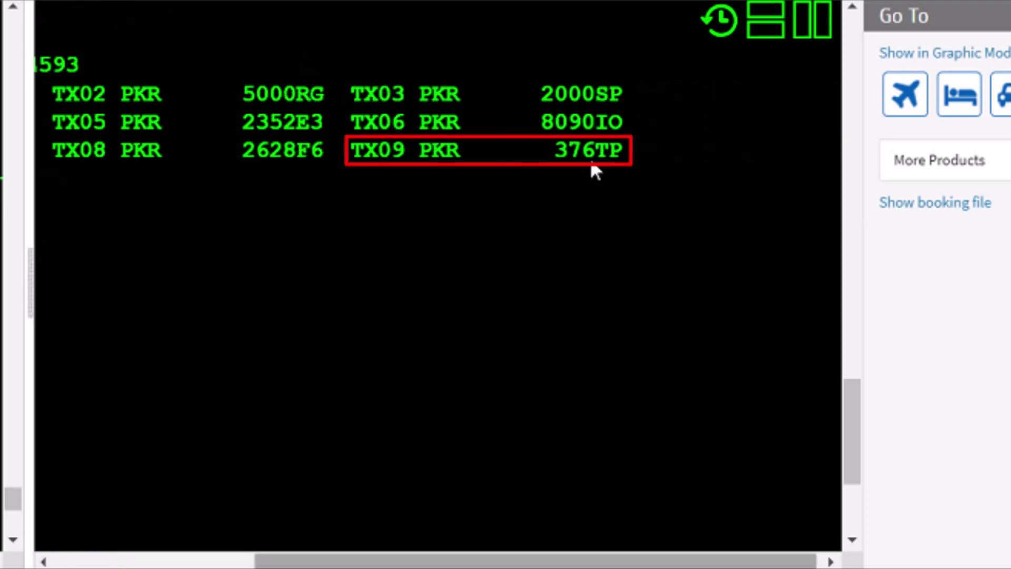
left_click_drag(485, 561, 282, 560)
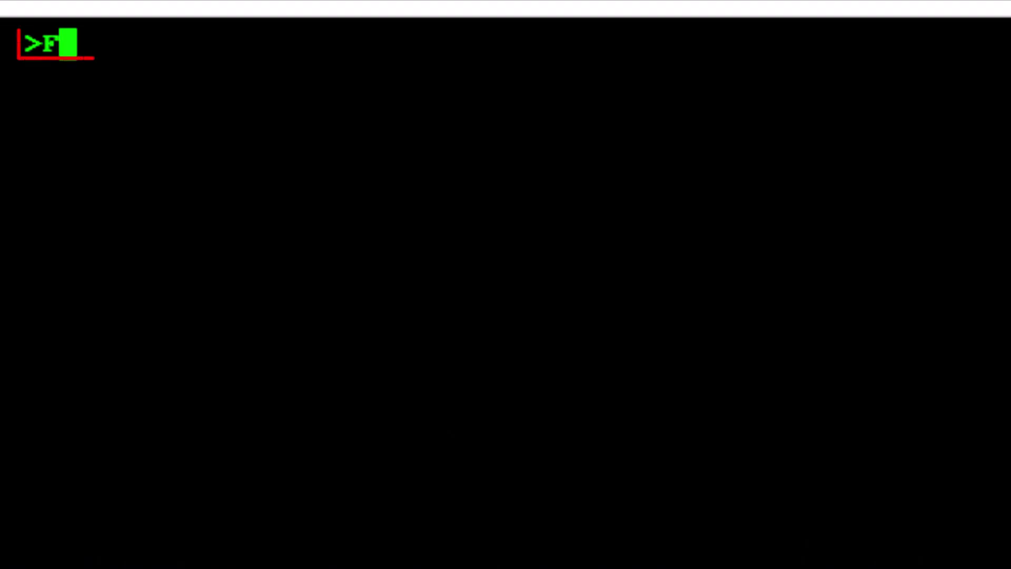
type("QP")
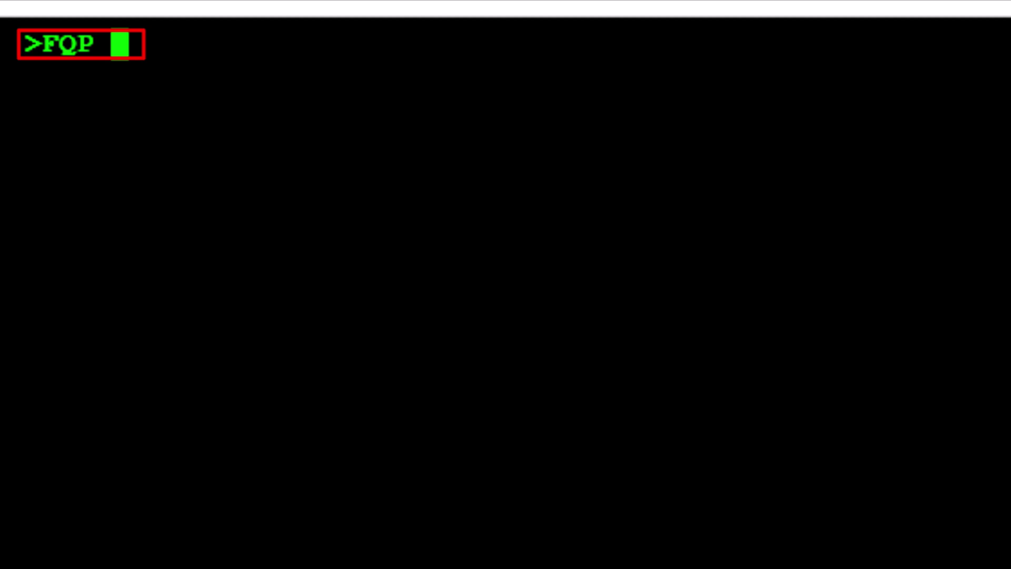
type(" ISB")
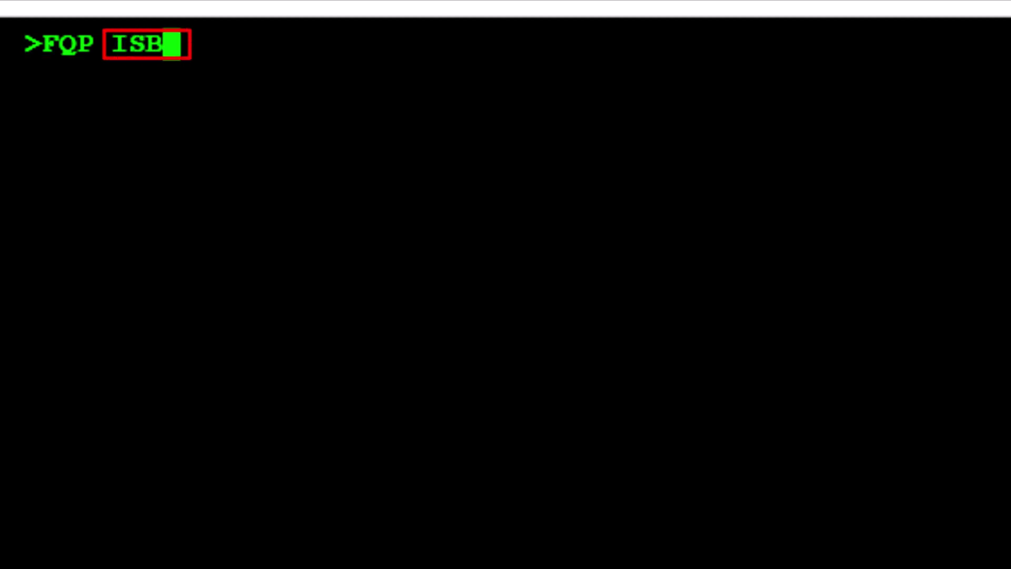
type("/")
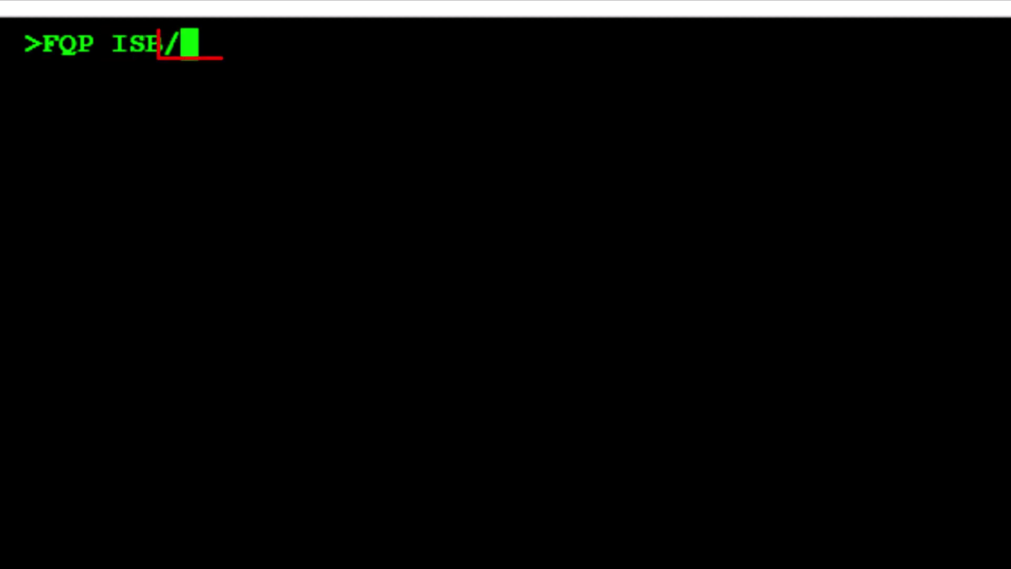
type("D")
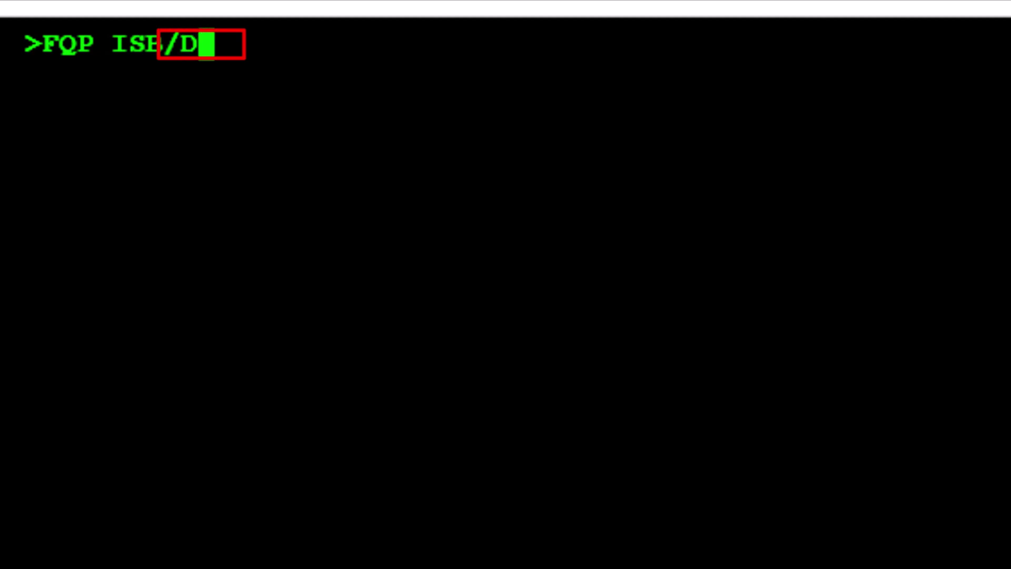
type("2")
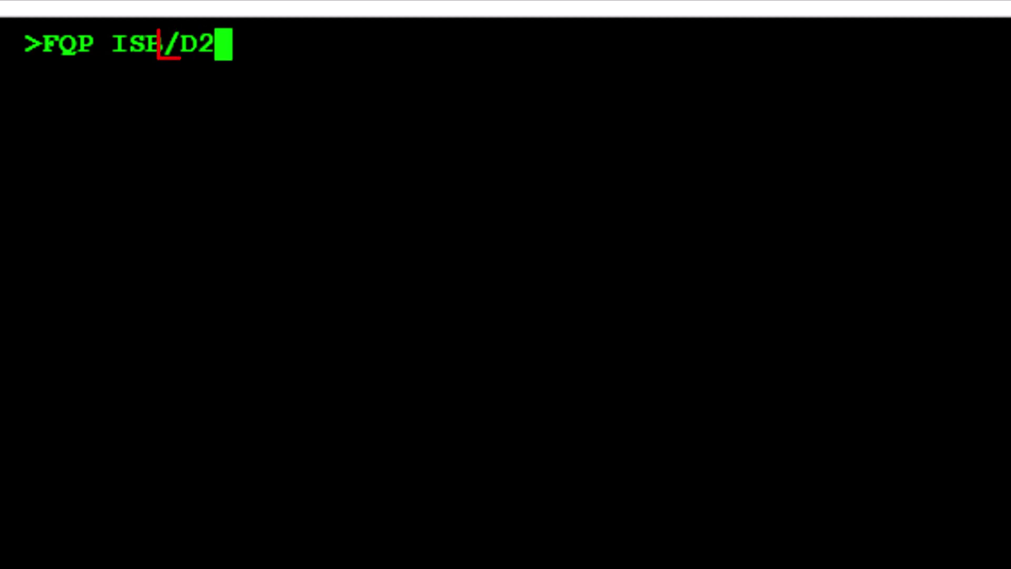
type("0JUL/")
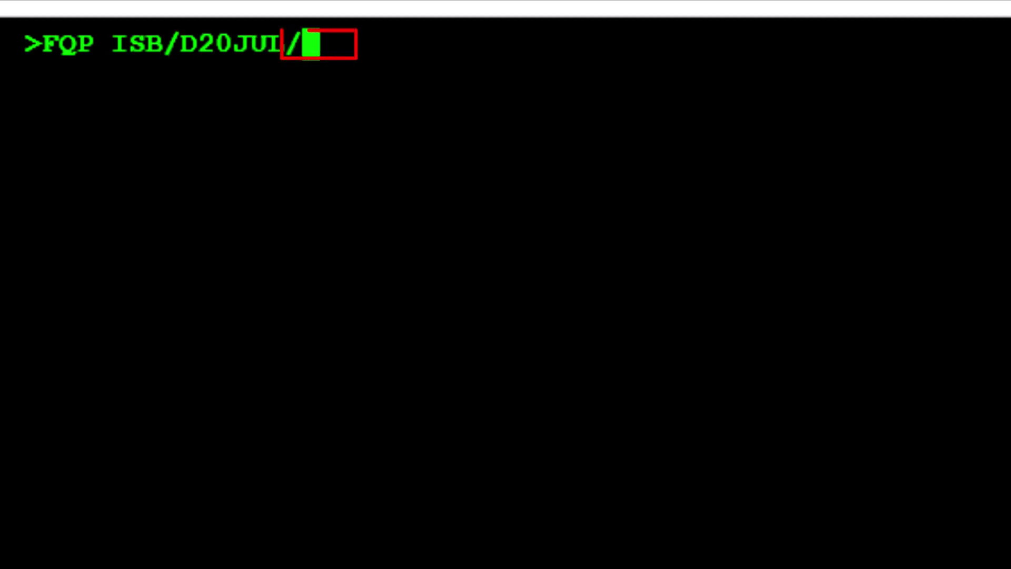
type("A")
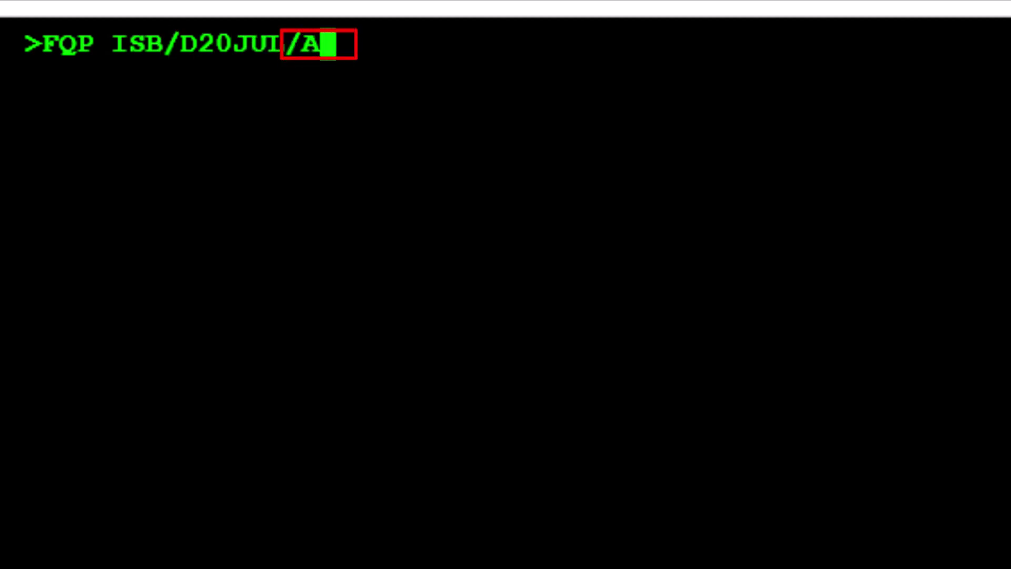
type("SV")
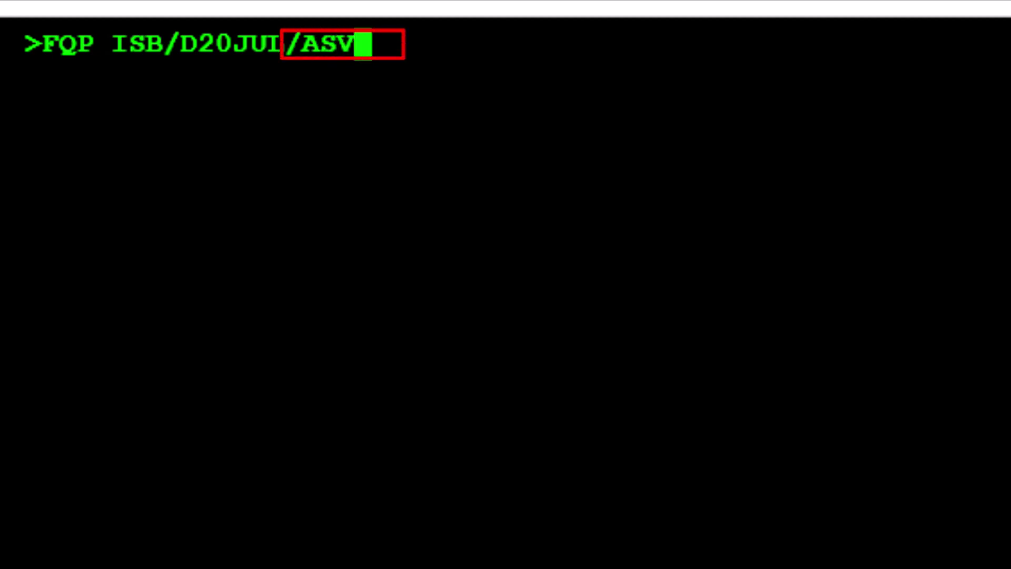
type("/")
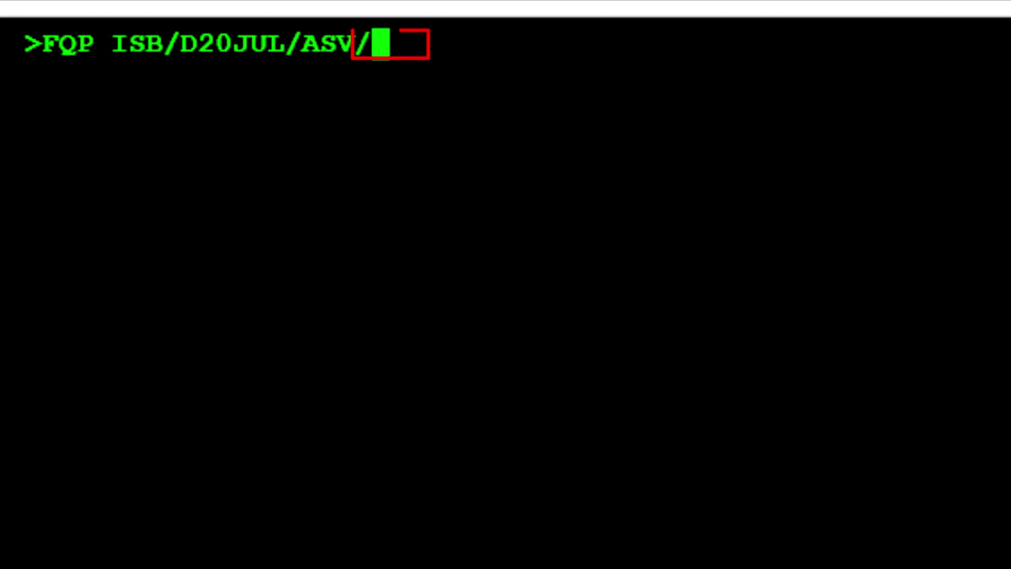
type("C")
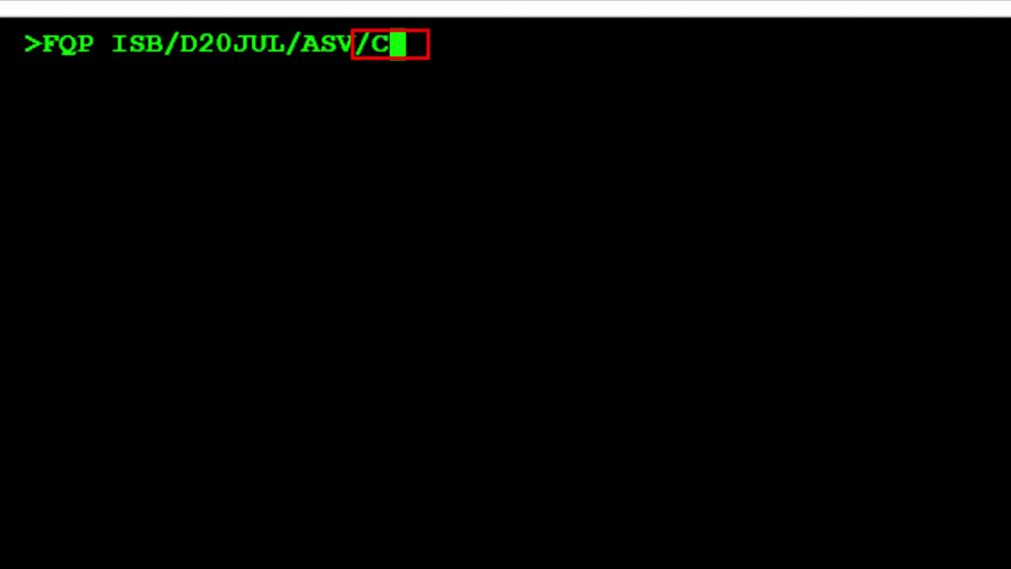
type("K")
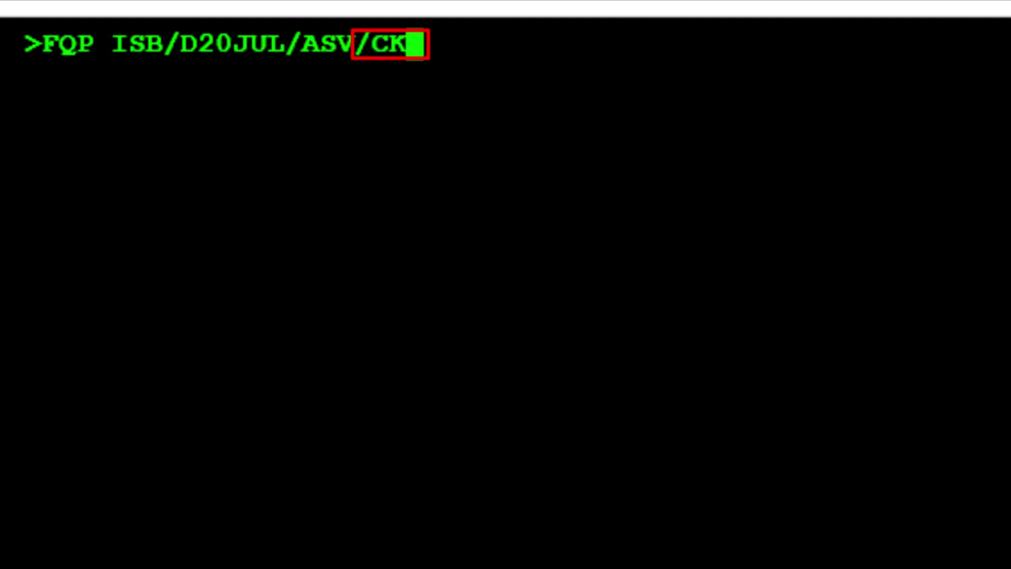
type("JED")
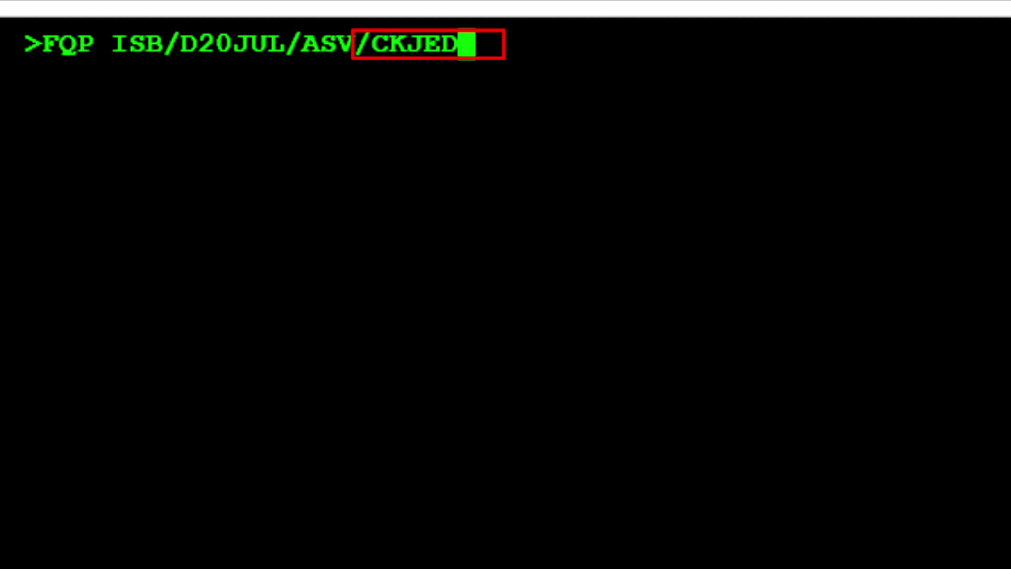
Step: Complete the fare quote entry by adding /D20JU and /ASV/CKAUH-/R,17JUL23
type("/D")
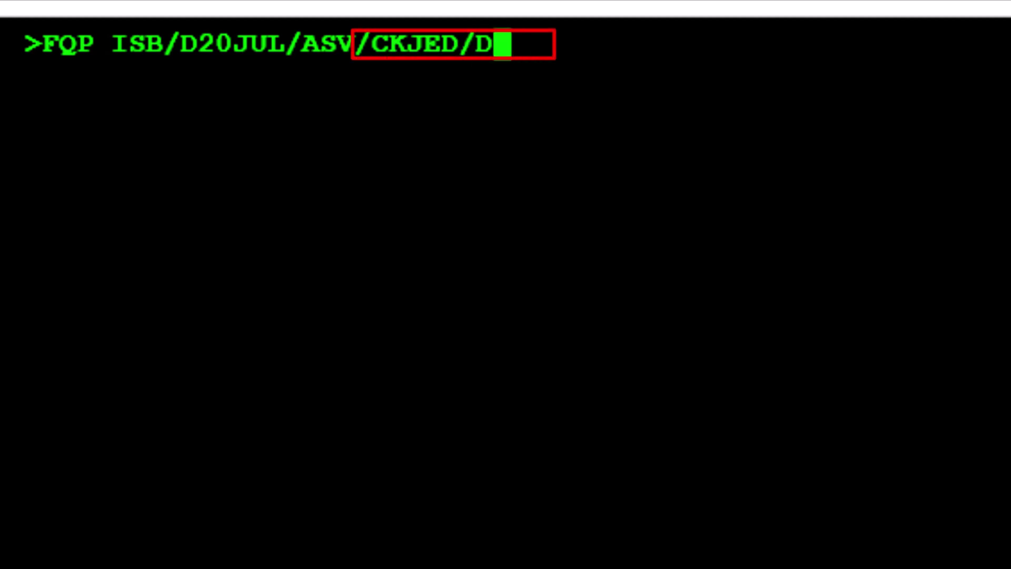
type("20J")
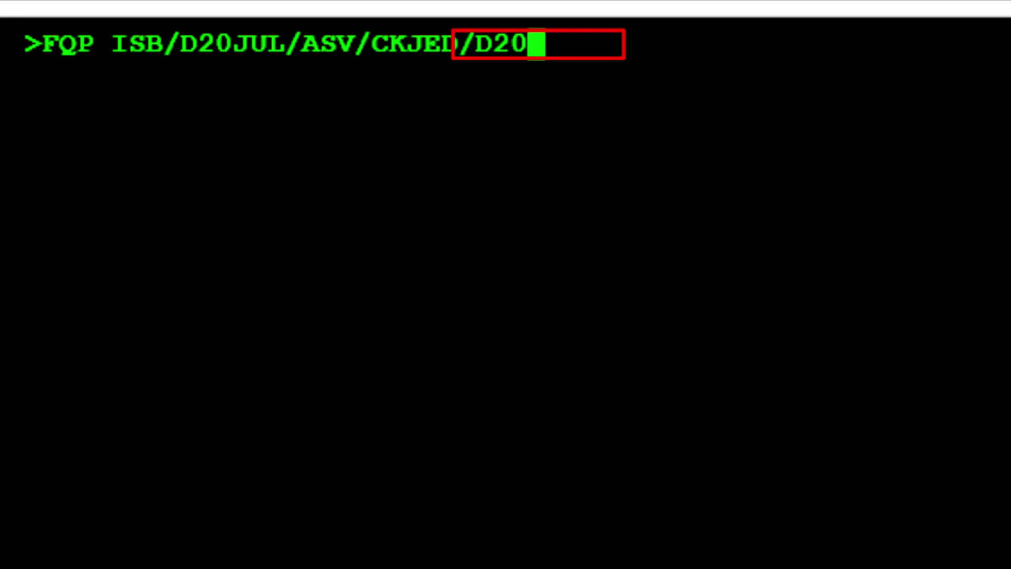
type("UL")
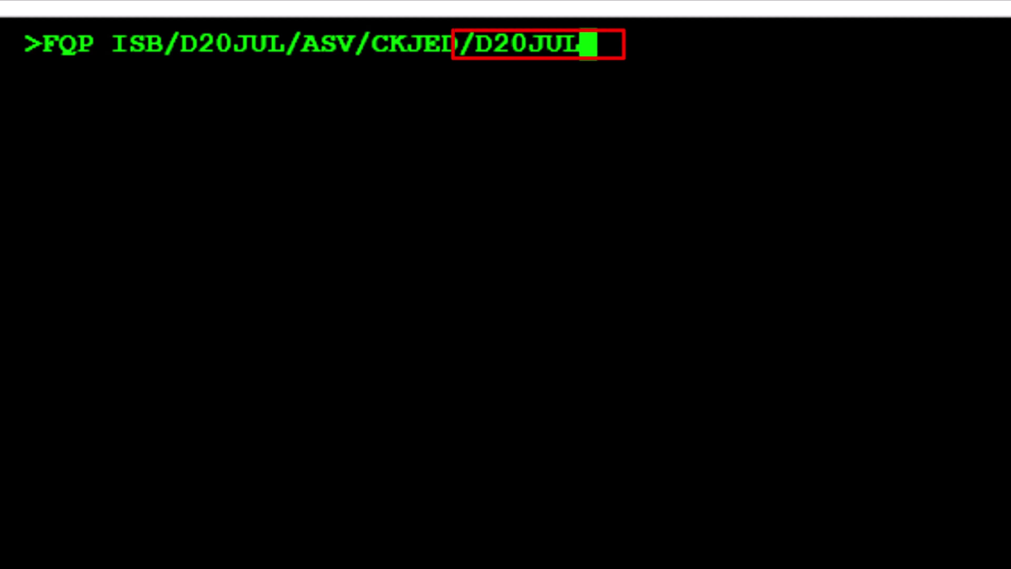
type("/")
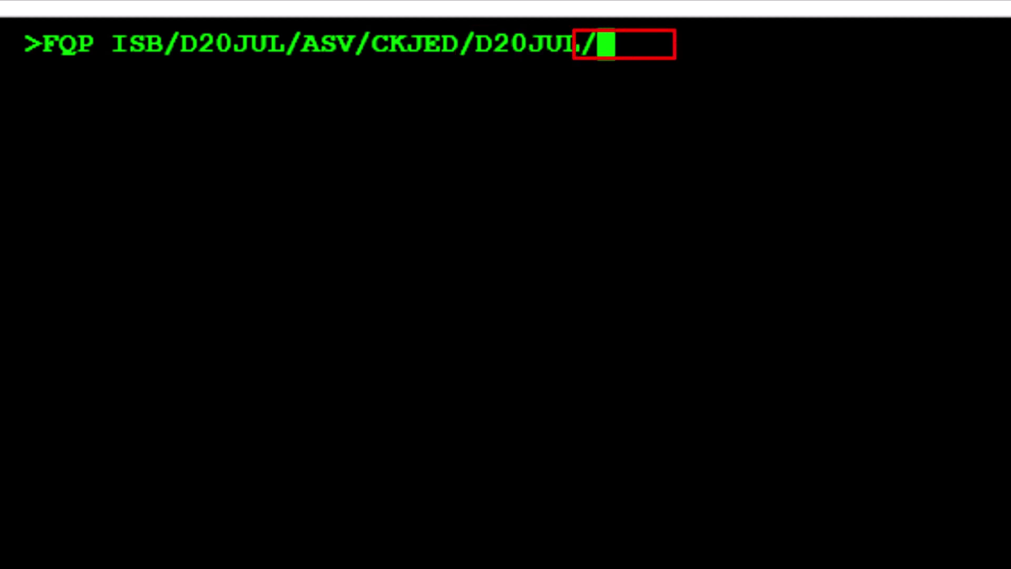
type("A")
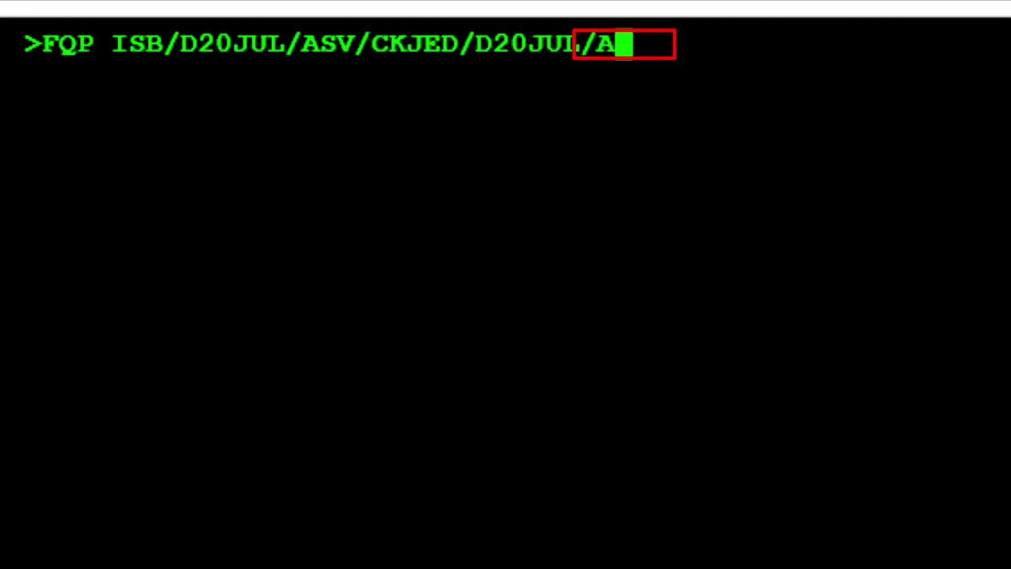
type("SV")
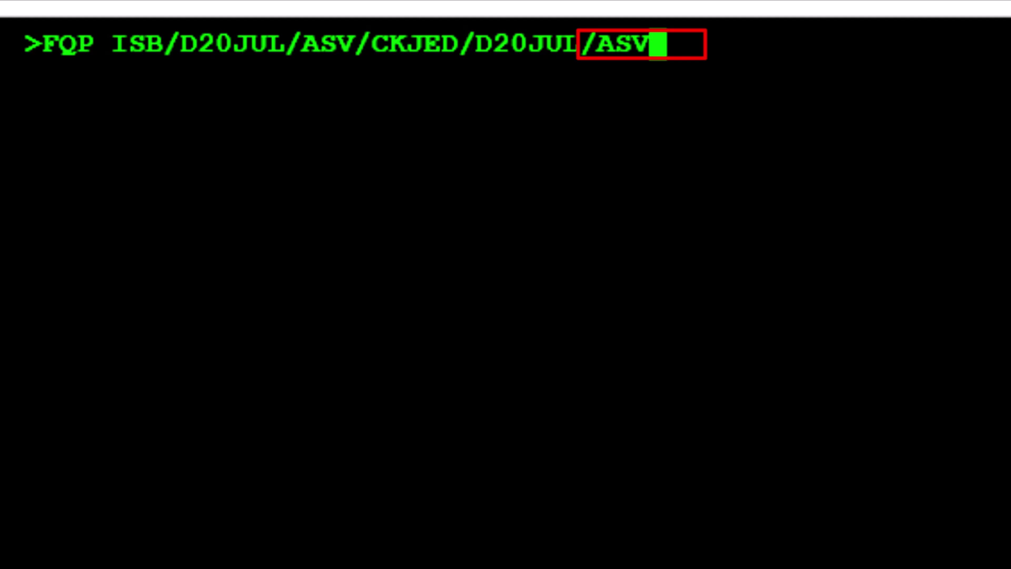
type("/")
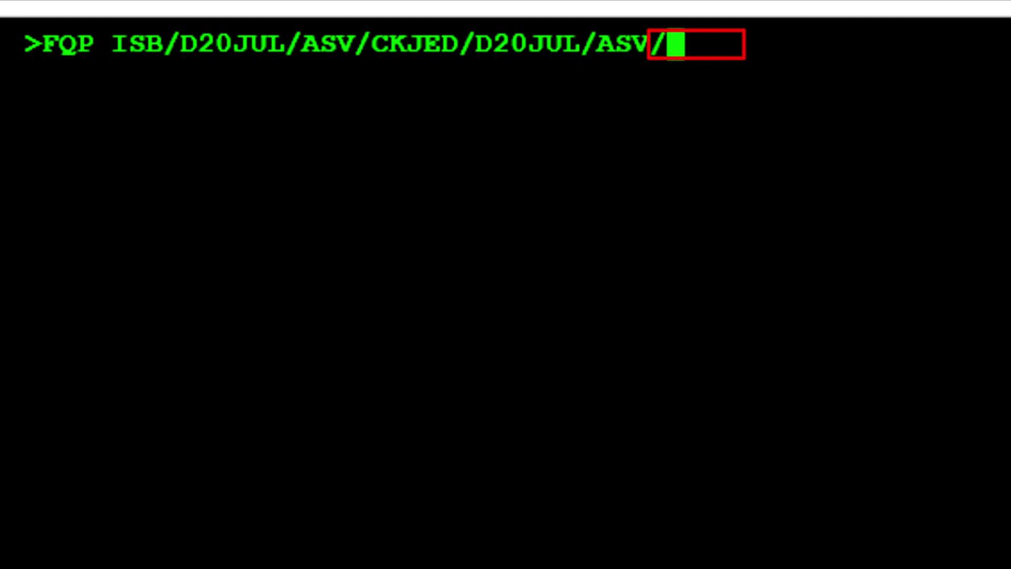
type("C")
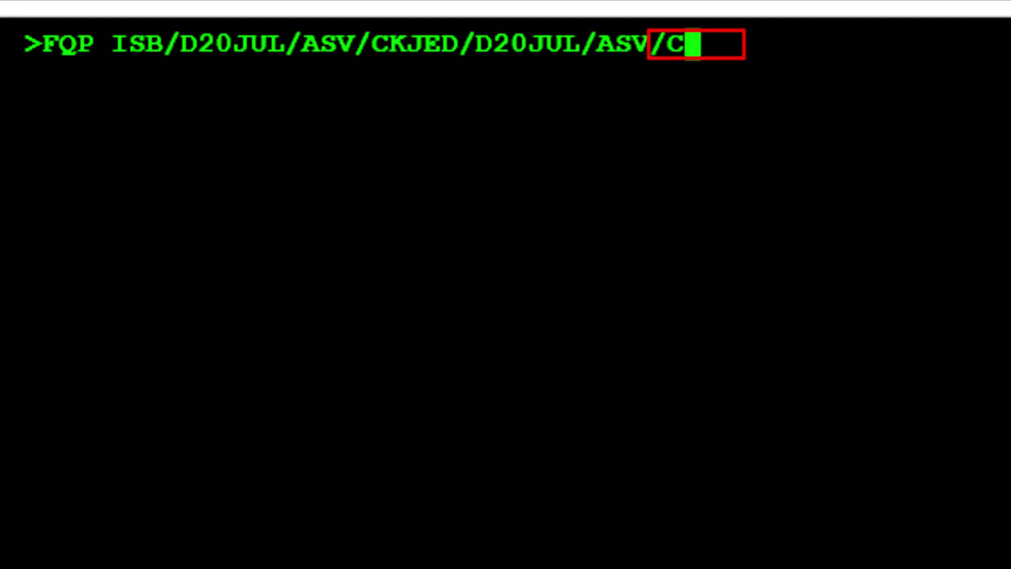
type("K")
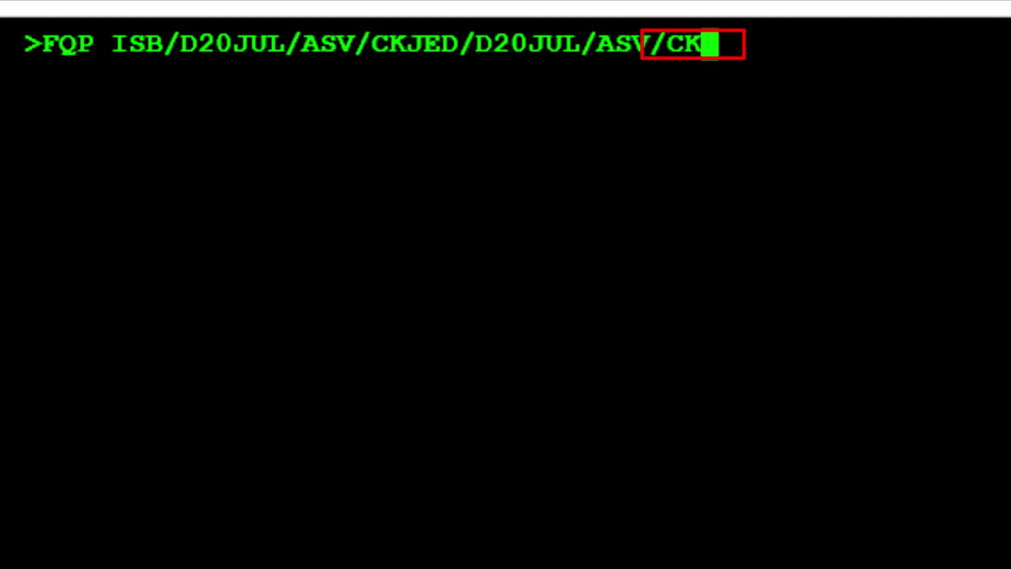
type("AUH")
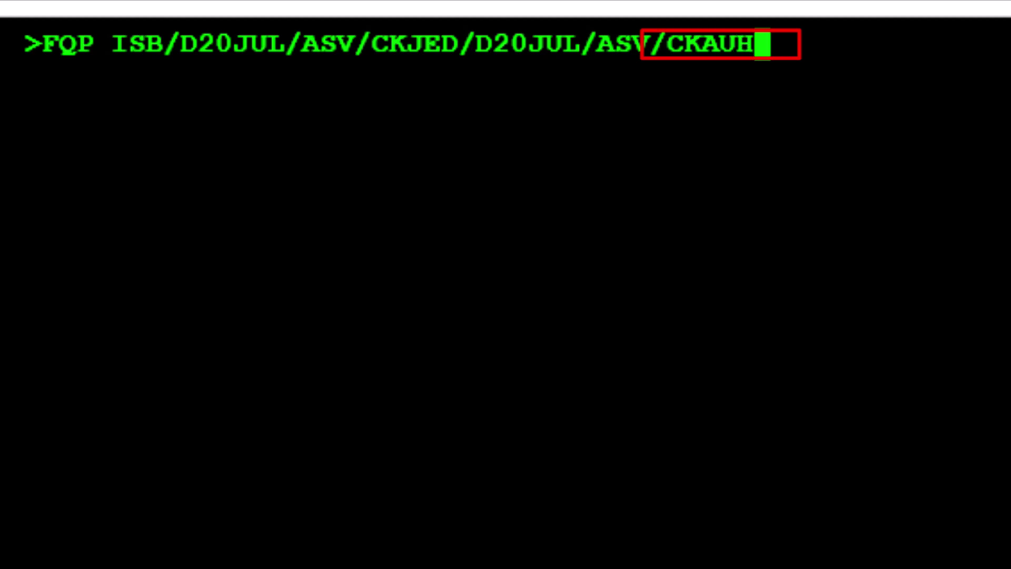
type("-")
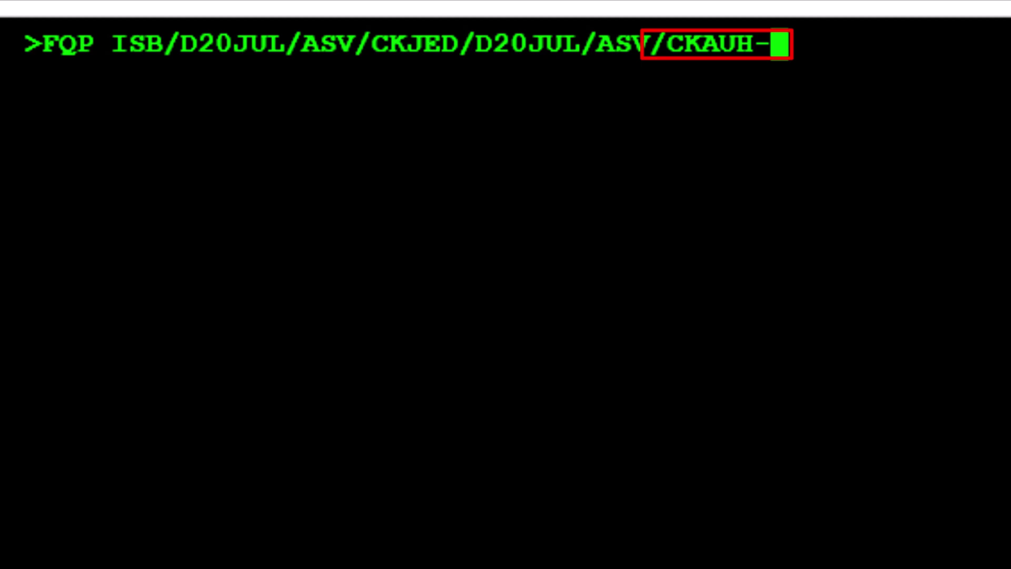
type("/")
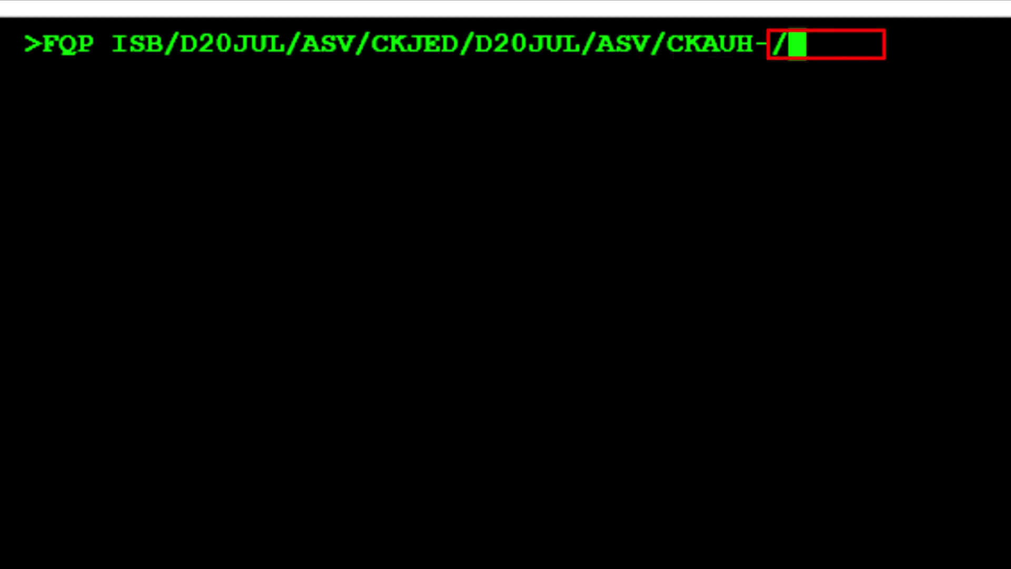
type("R")
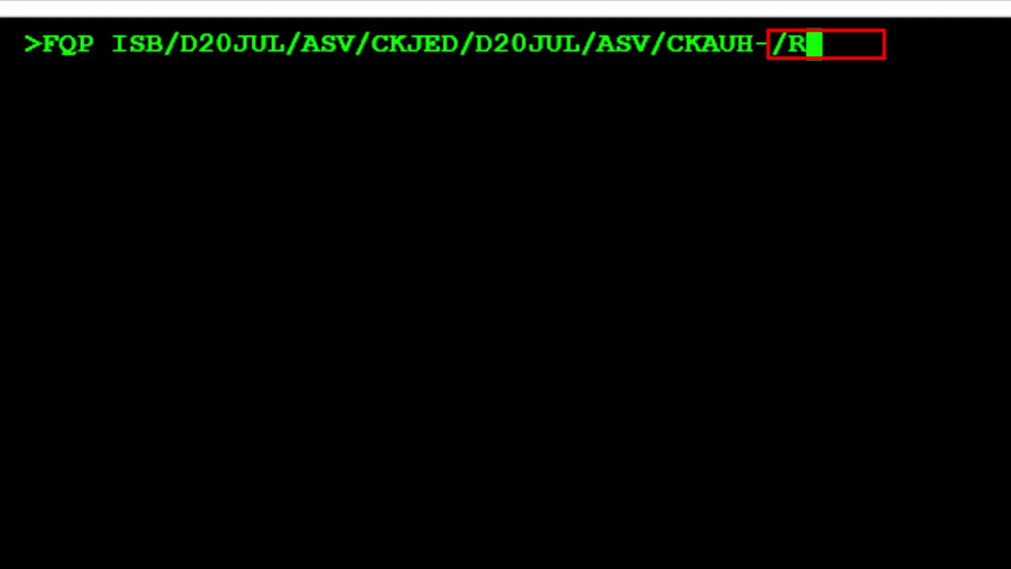
type(",")
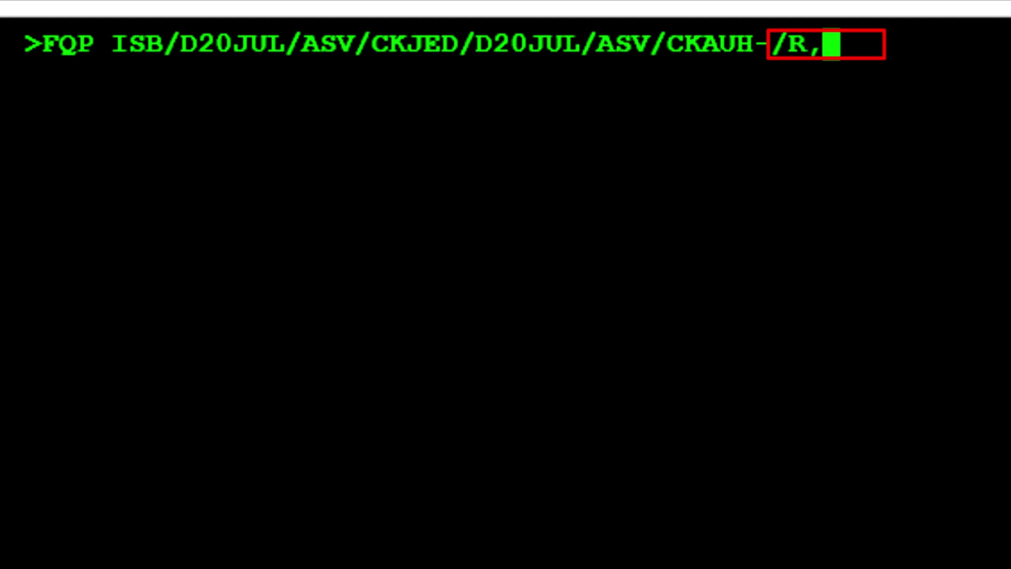
type("1")
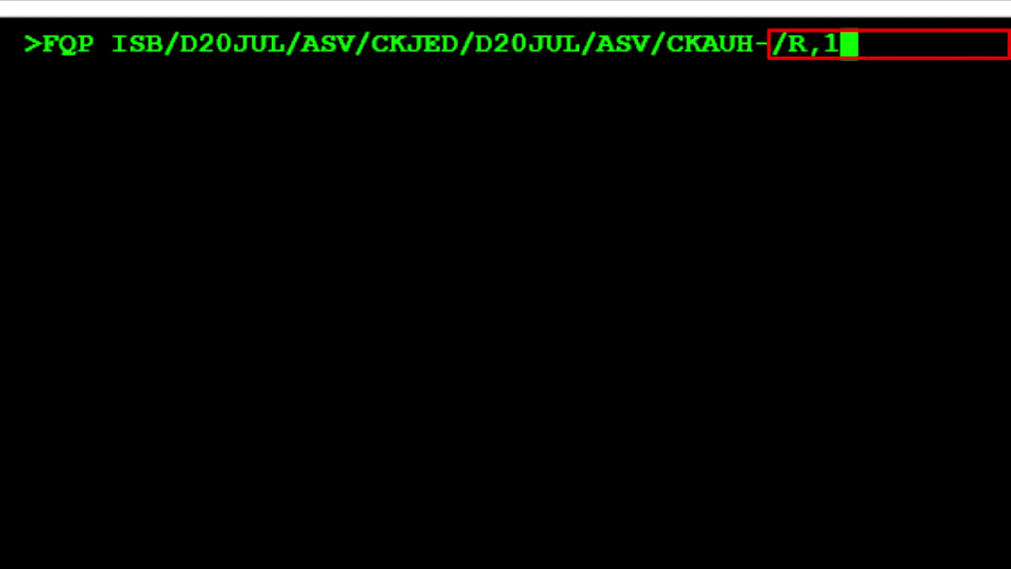
type("7JUL23")
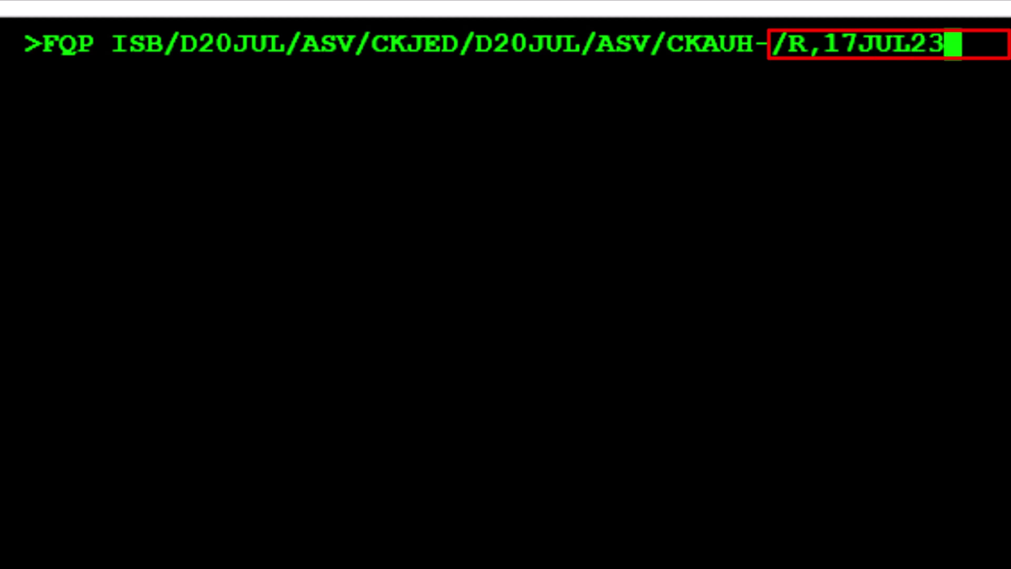
Step: Price the itinerary at fare basis KOWPK, PKR 96729, and show fare 01 details with FQQ1
key("Return")
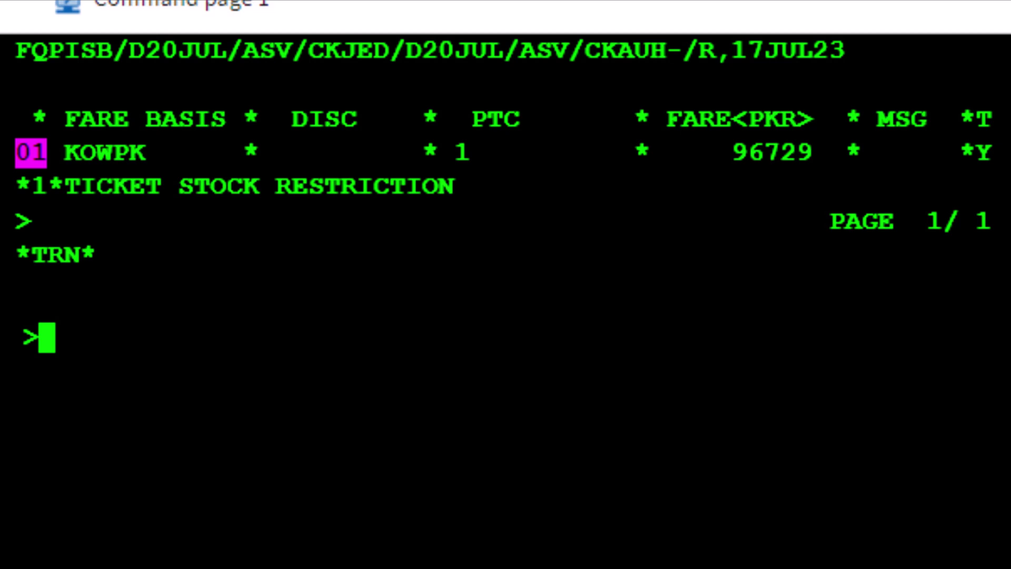
type("FQQ")
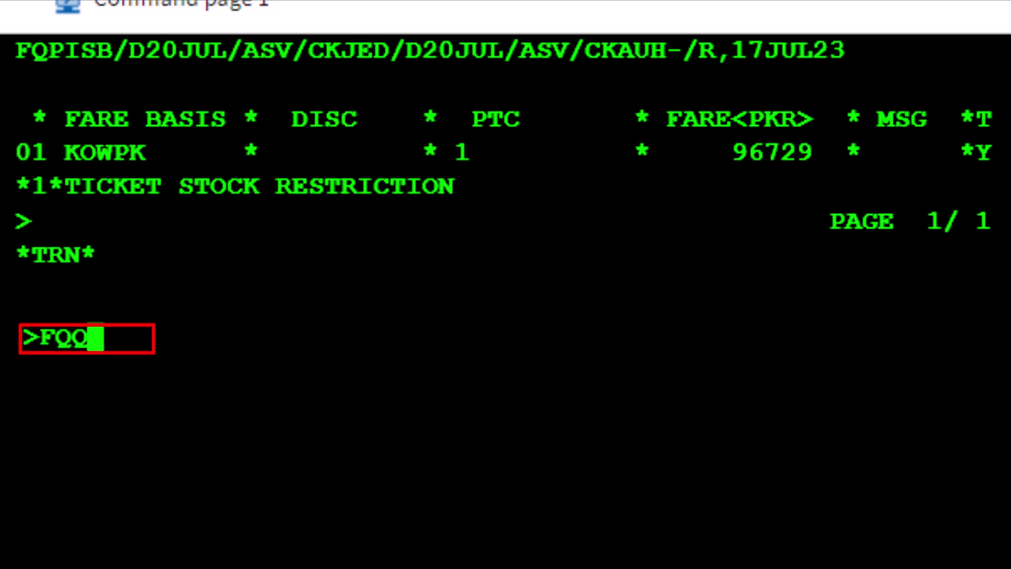
type("1")
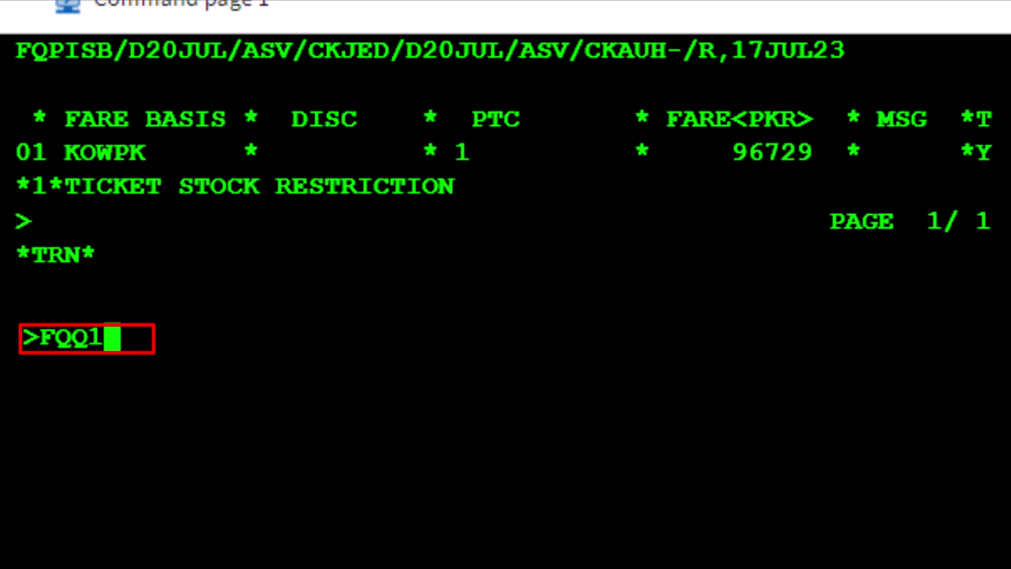
key("Return")
left_click_drag(22, 37, 967, 554)
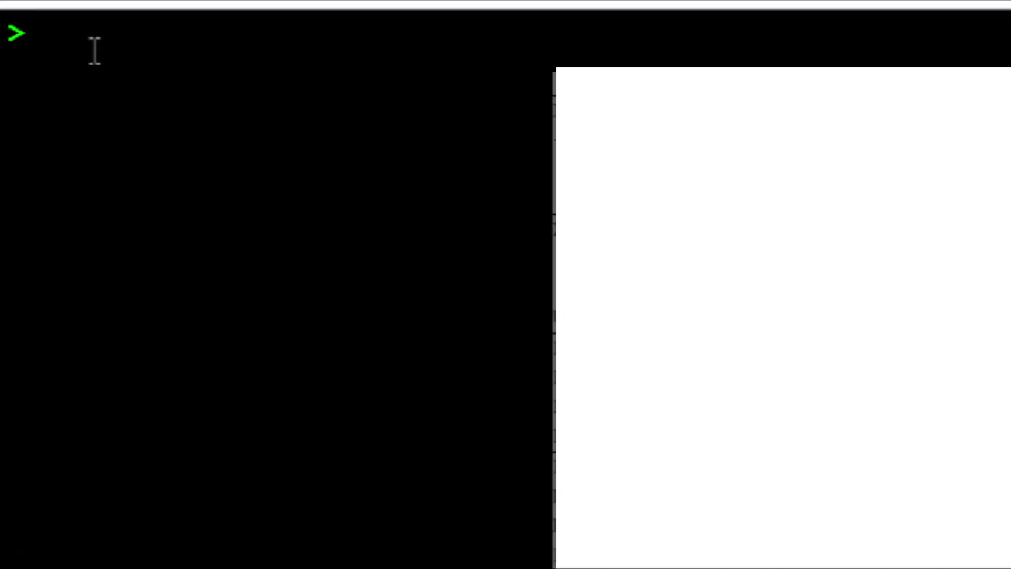
Step: Request SV K-class Islamabad–Abu Dhabi fares with FQD ISBAUH/D20JUL23/ASV/CK/R,17JUL23
type("FQD ")
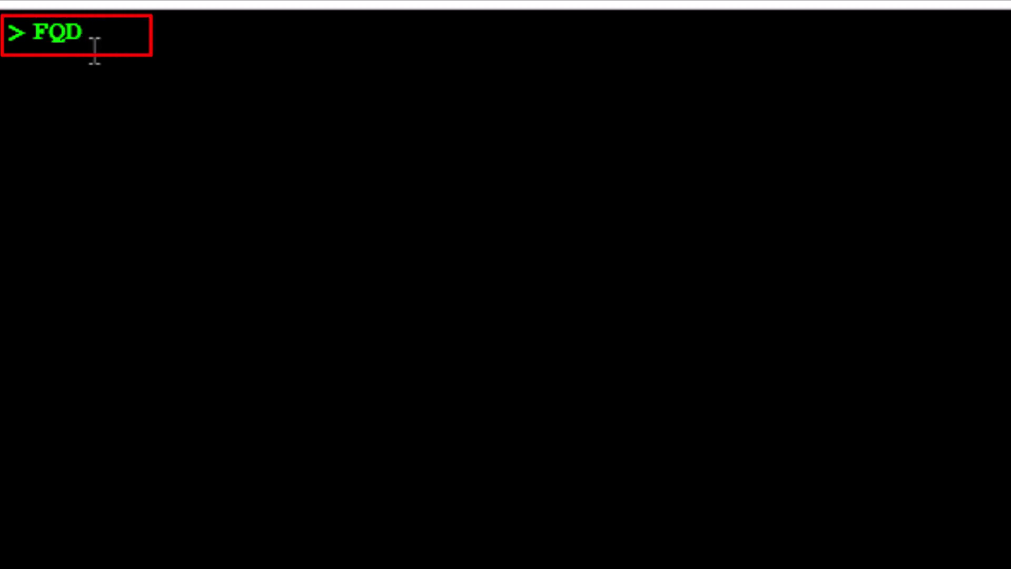
type("ISB")
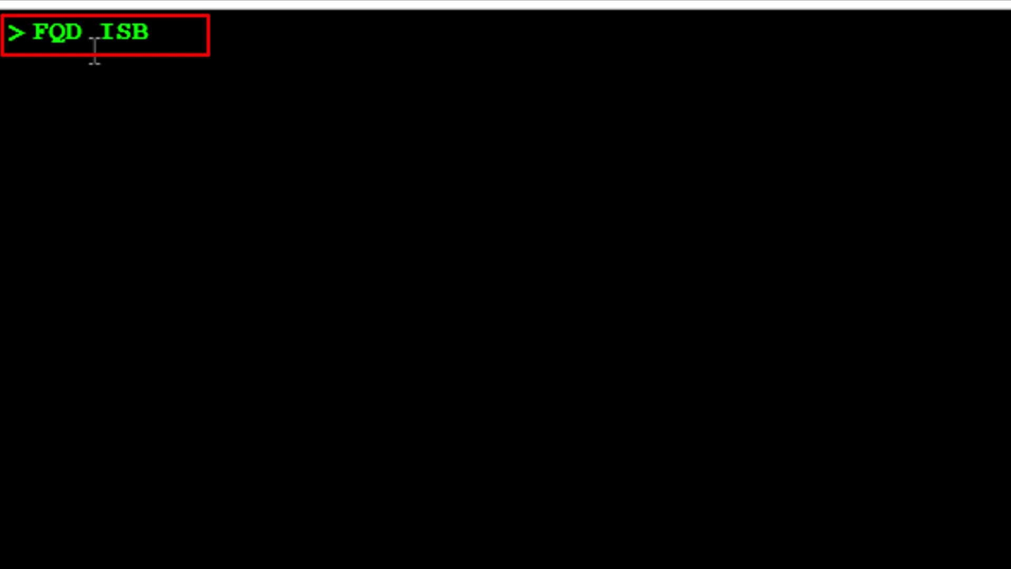
type("AUH")
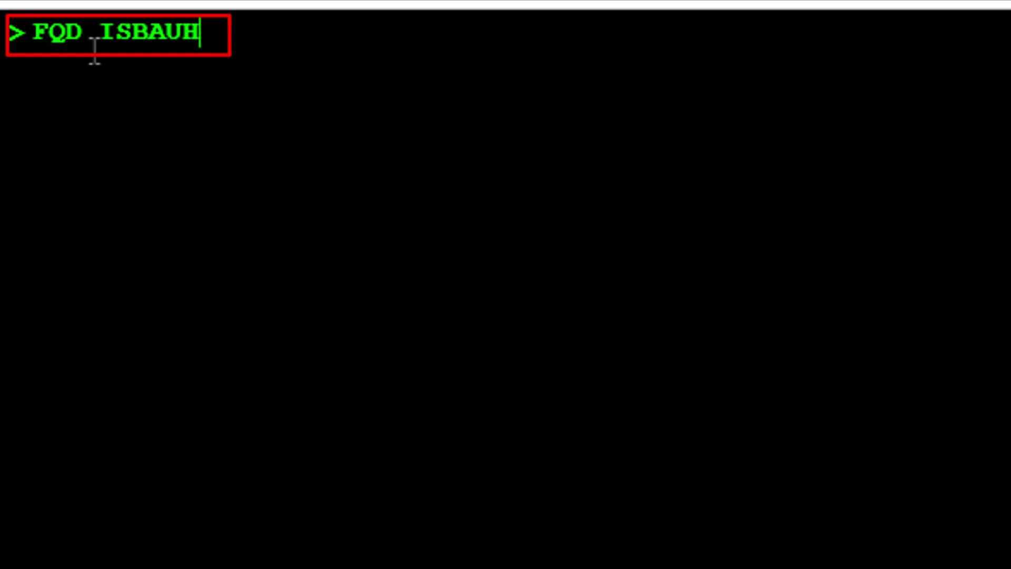
type("/D")
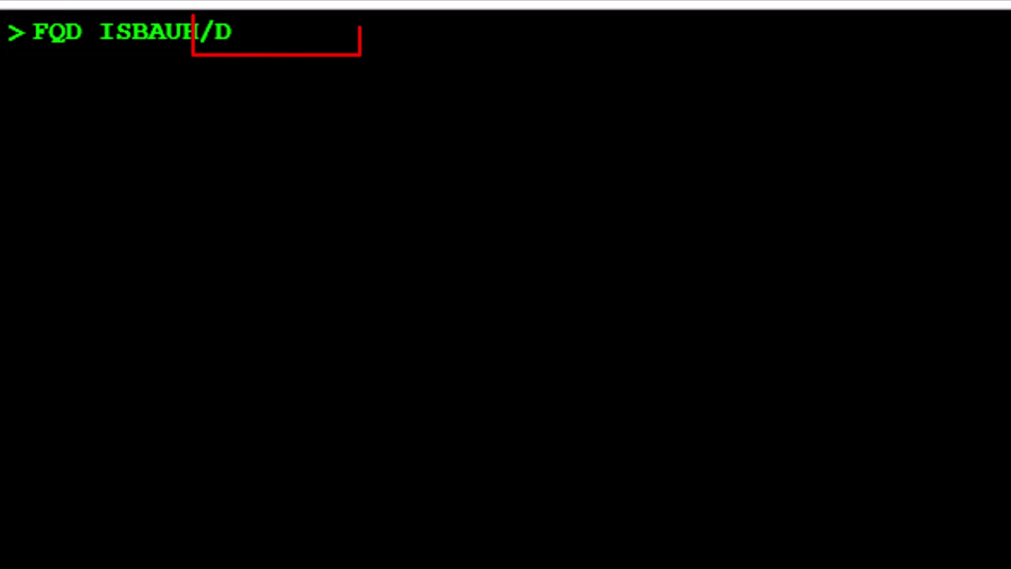
type("20JU")
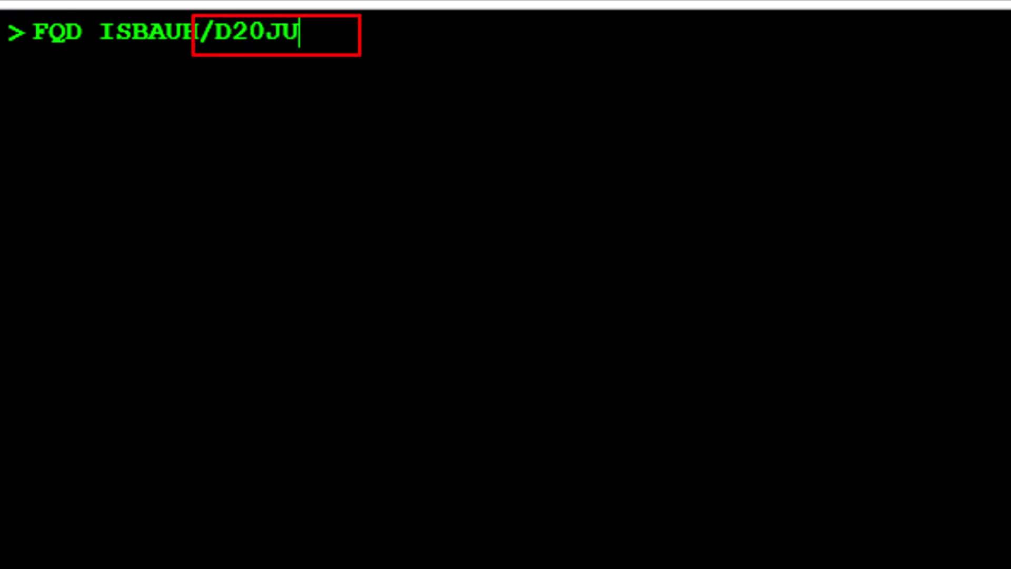
type("L23")
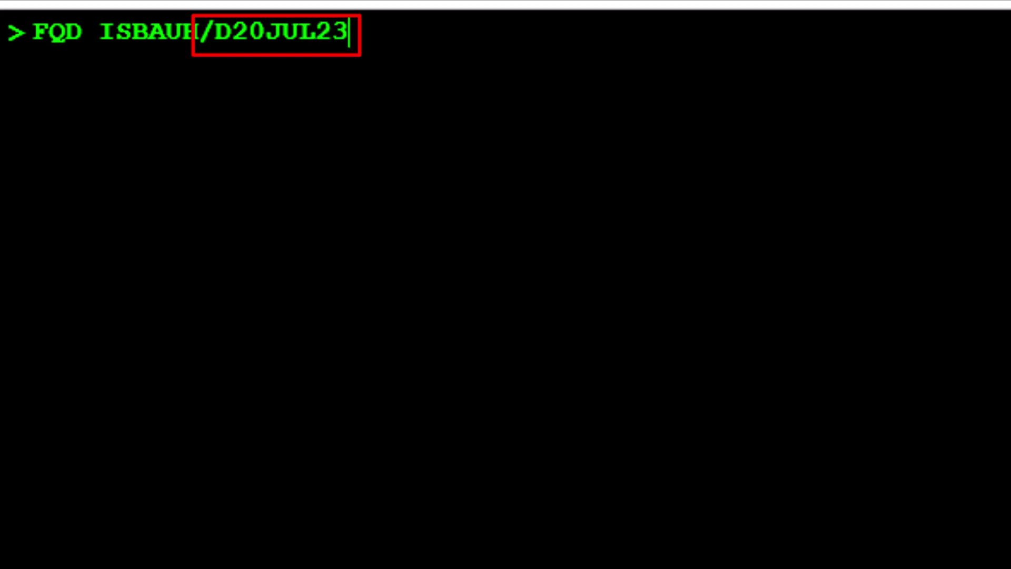
type("/")
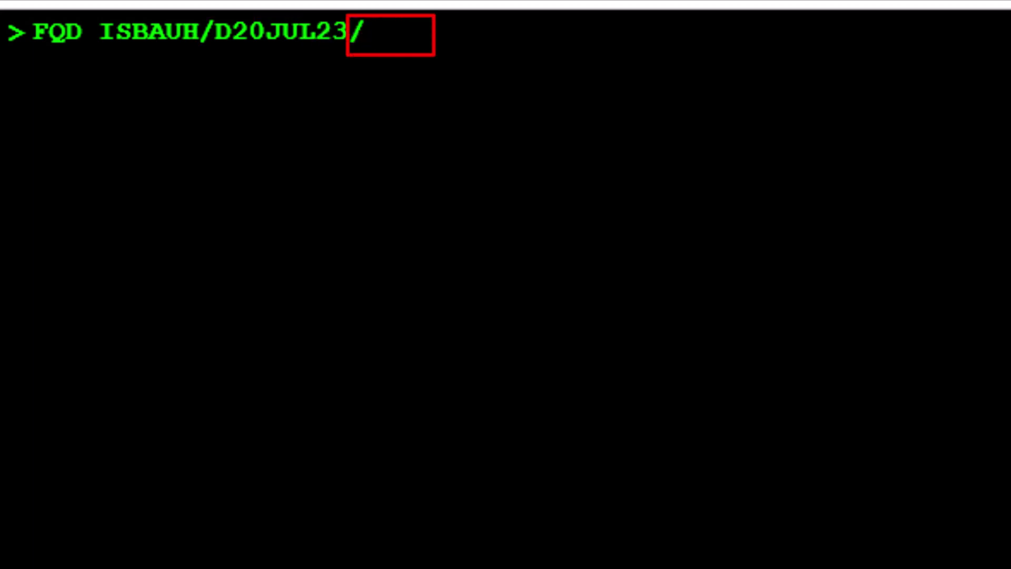
type("ASV")
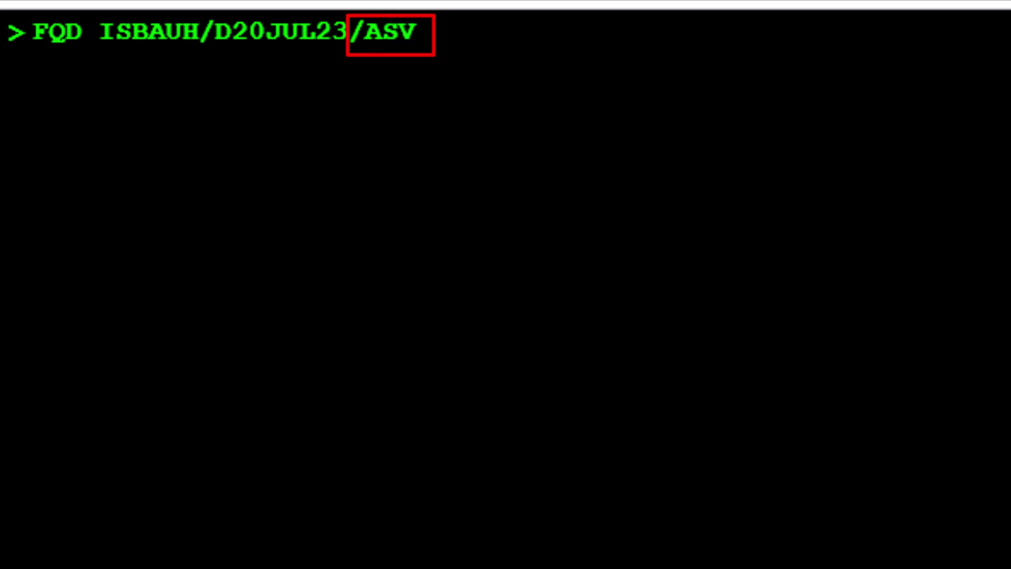
type("/")
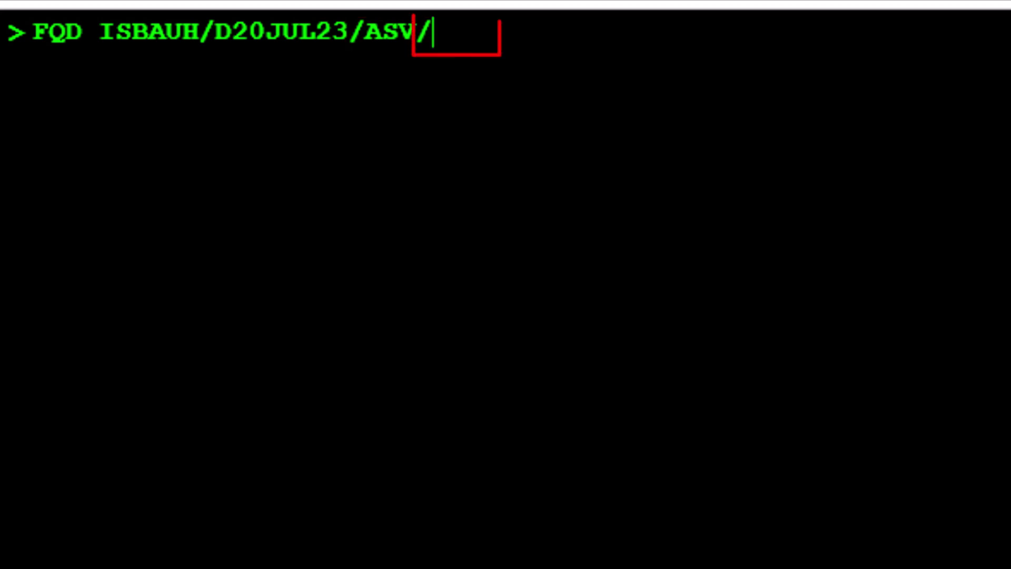
type("C")
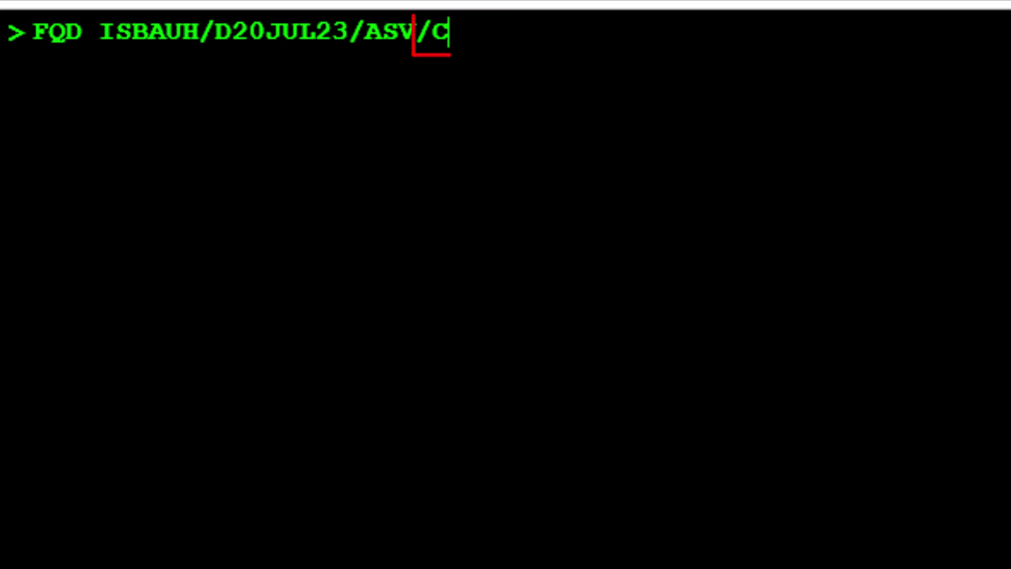
type("K")
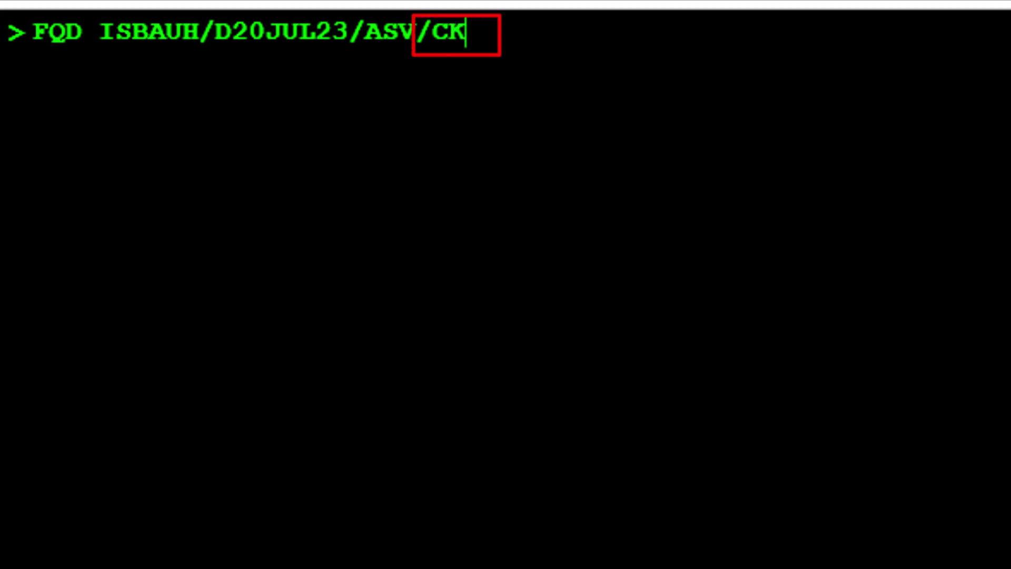
type("/")
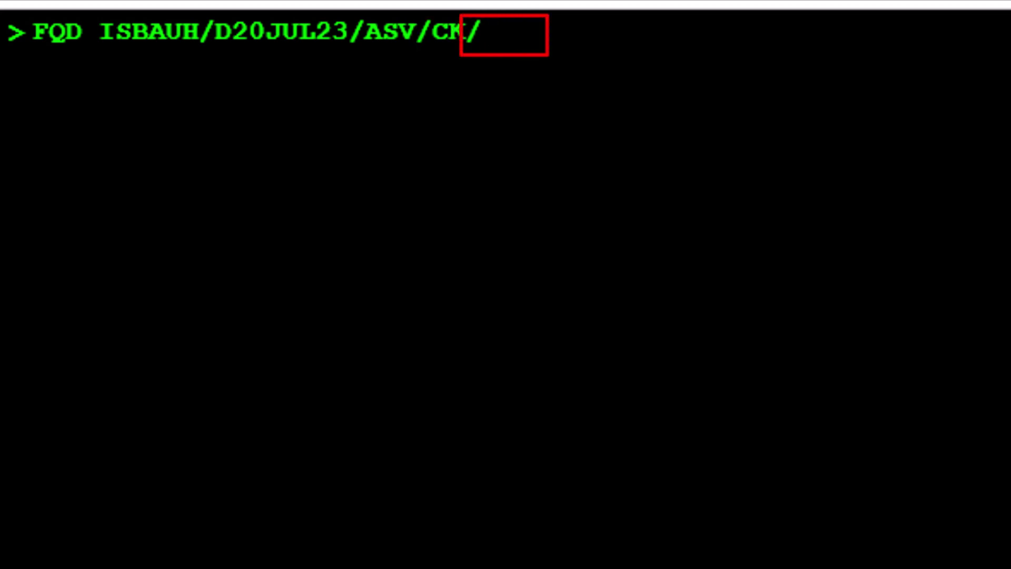
type("R")
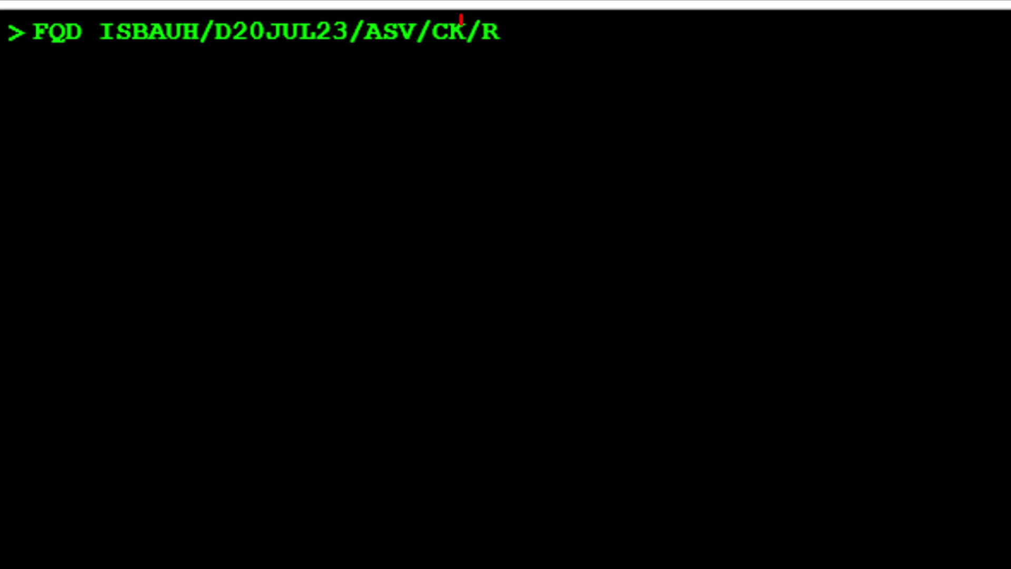
type(",")
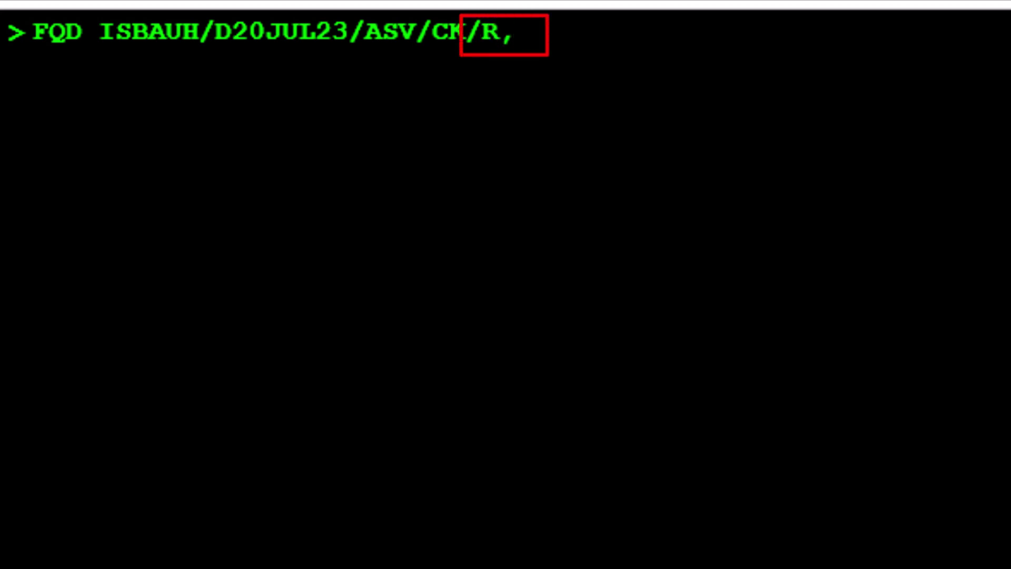
type("1")
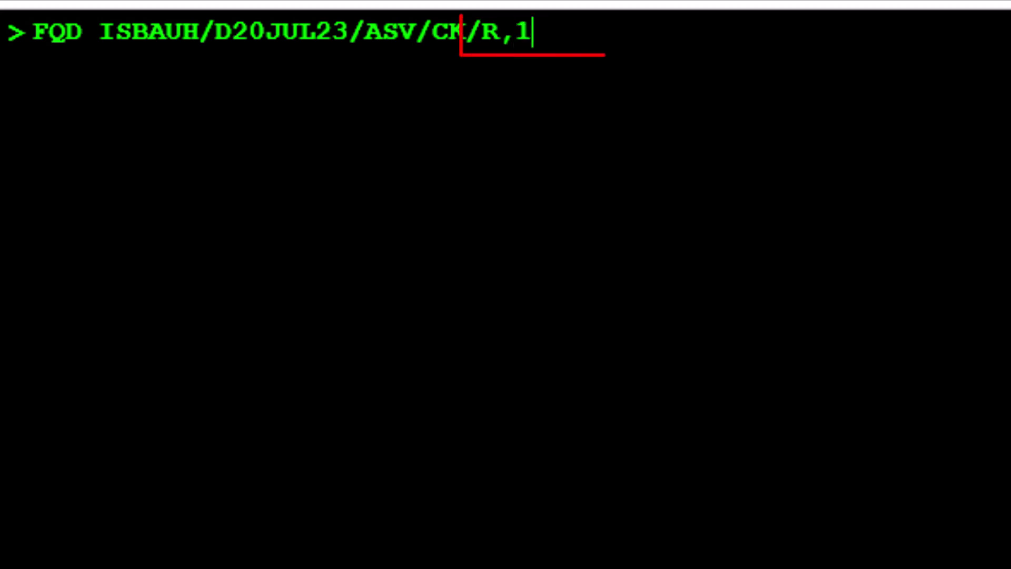
type("7JUL")
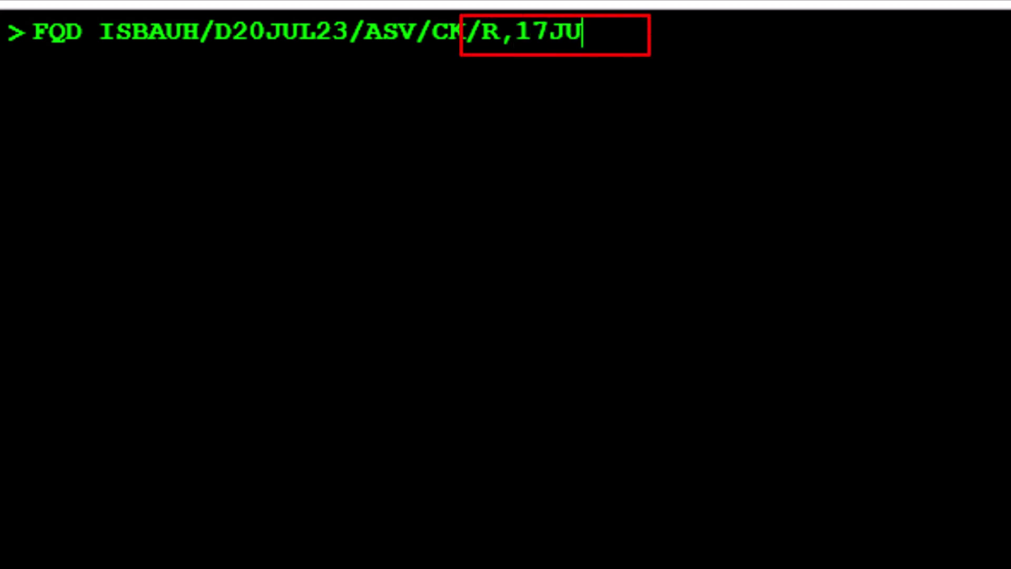
type("23")
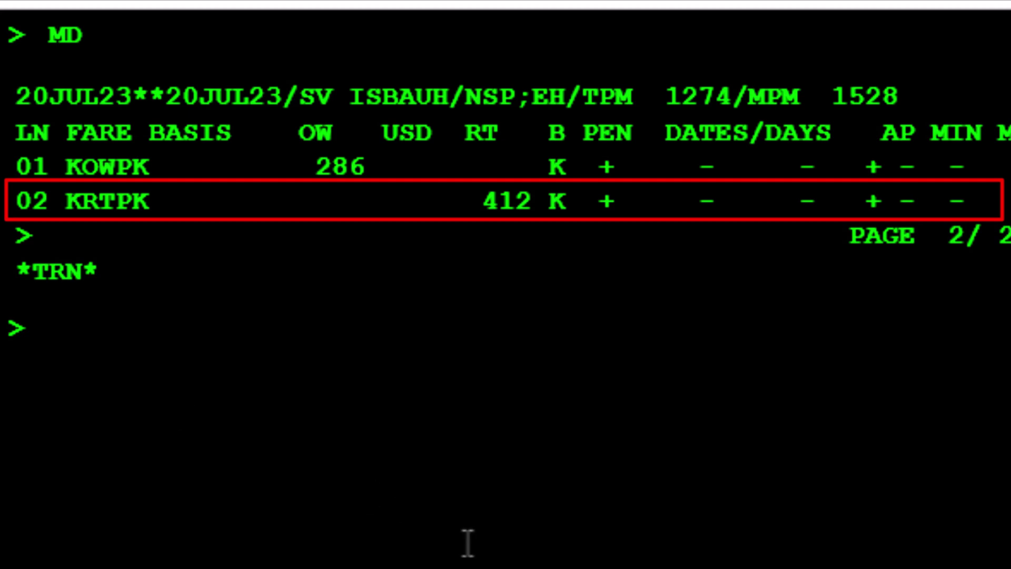
Step: Type FQN2*PE to request the penalty rules for fare line 2
type("FQN")
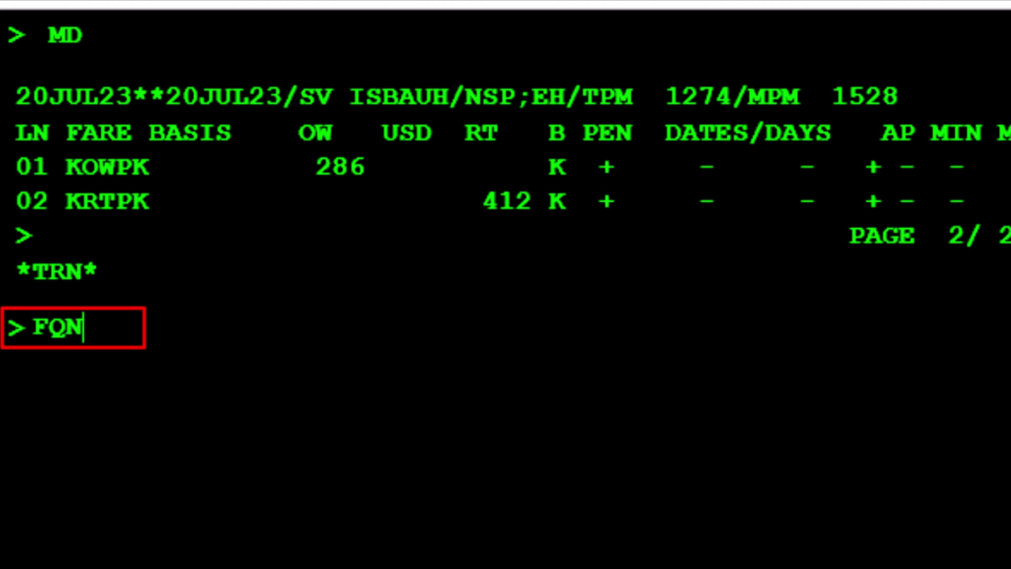
type("2*")
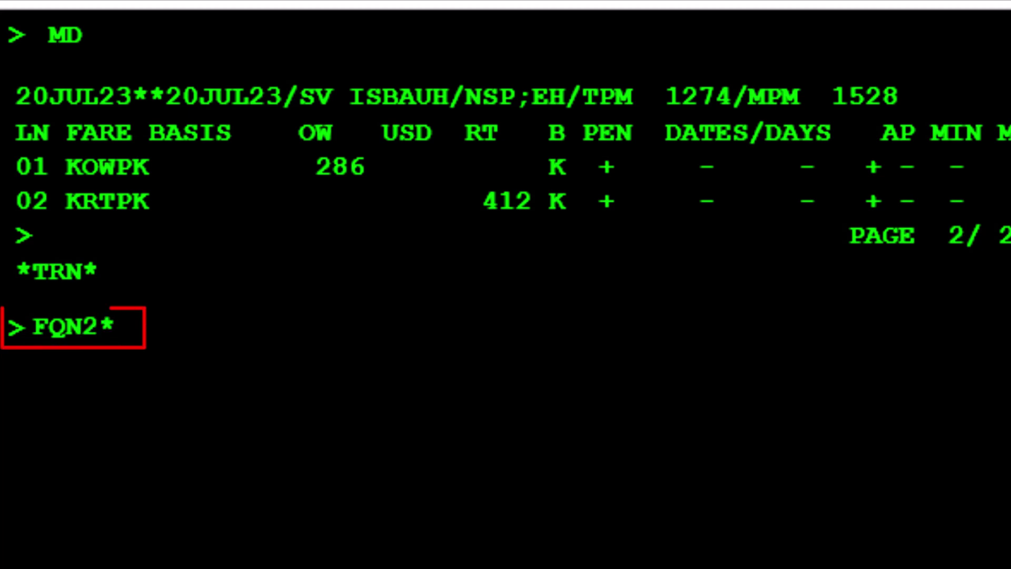
type("PE")
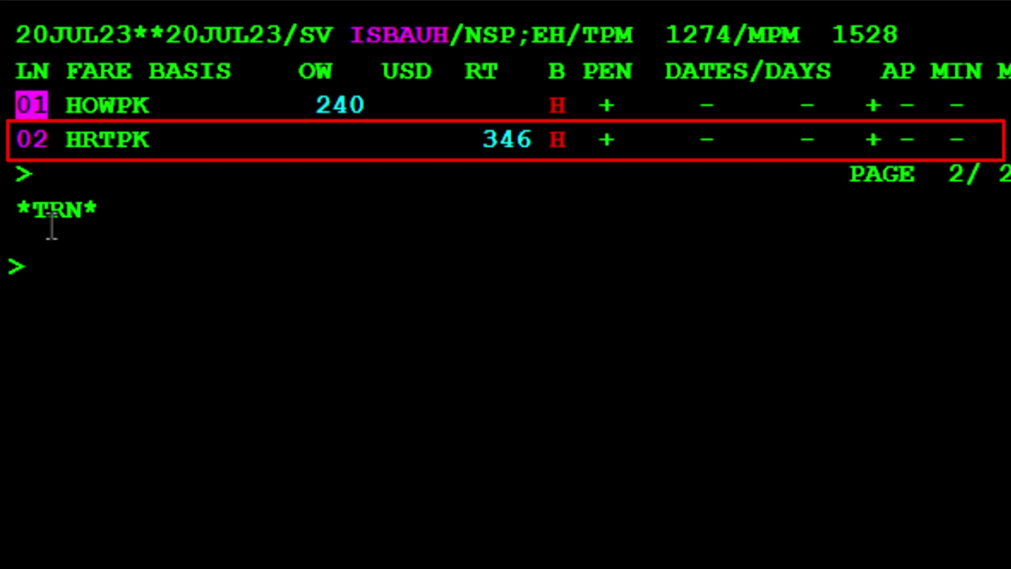
Step: Display fare line 2's penalty rules (SAR 150.00 refund charge), then type FQC 150SAR/PKR
left_click(52, 266)
type("FQN")
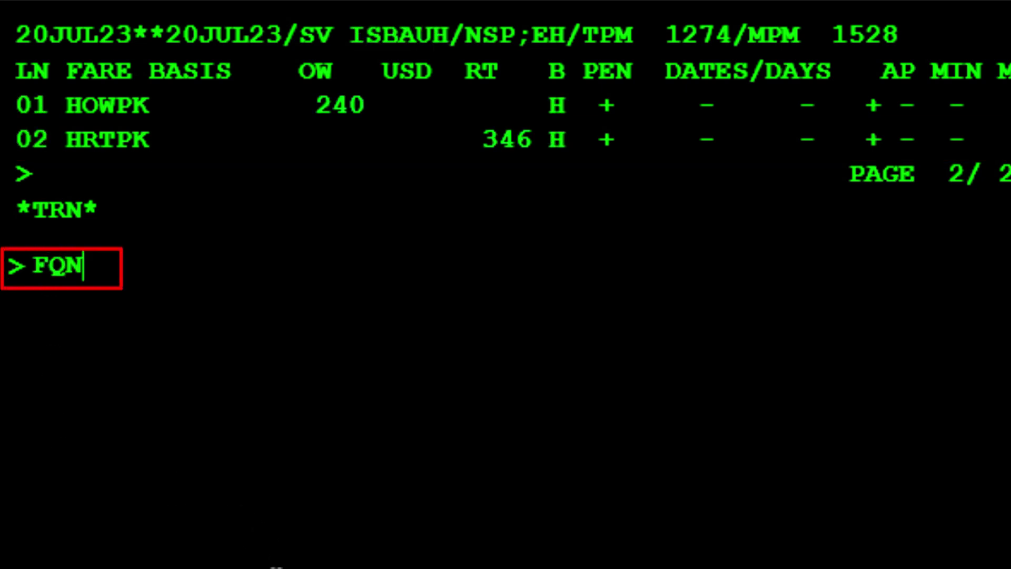
type("2*")
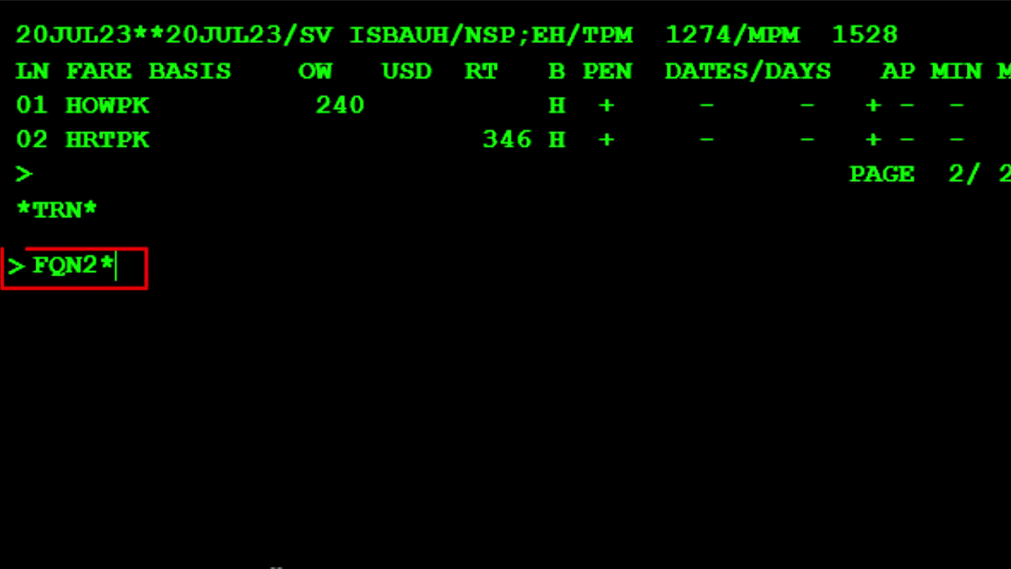
type("PE")
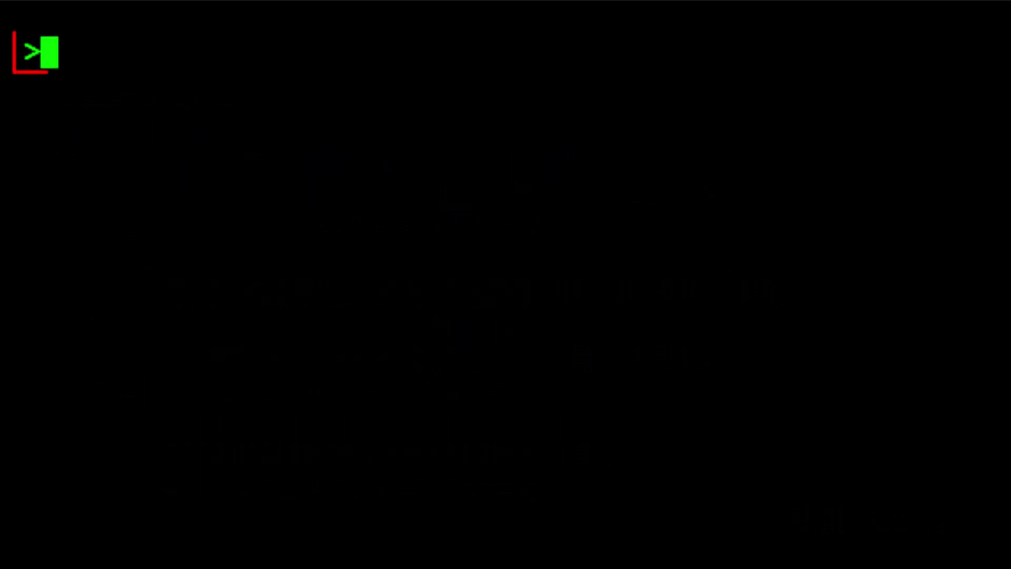
type("FQ")
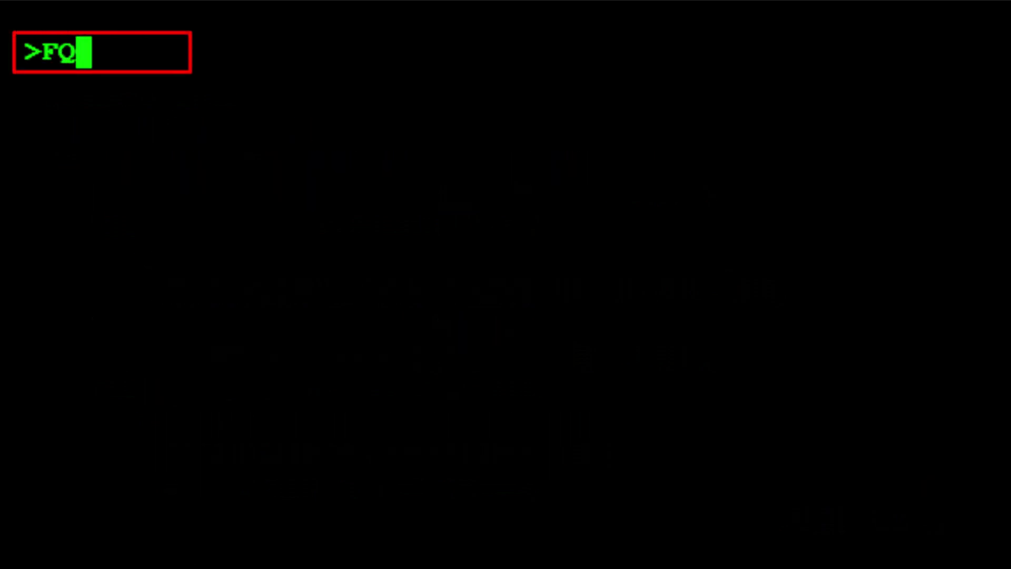
type("C ")
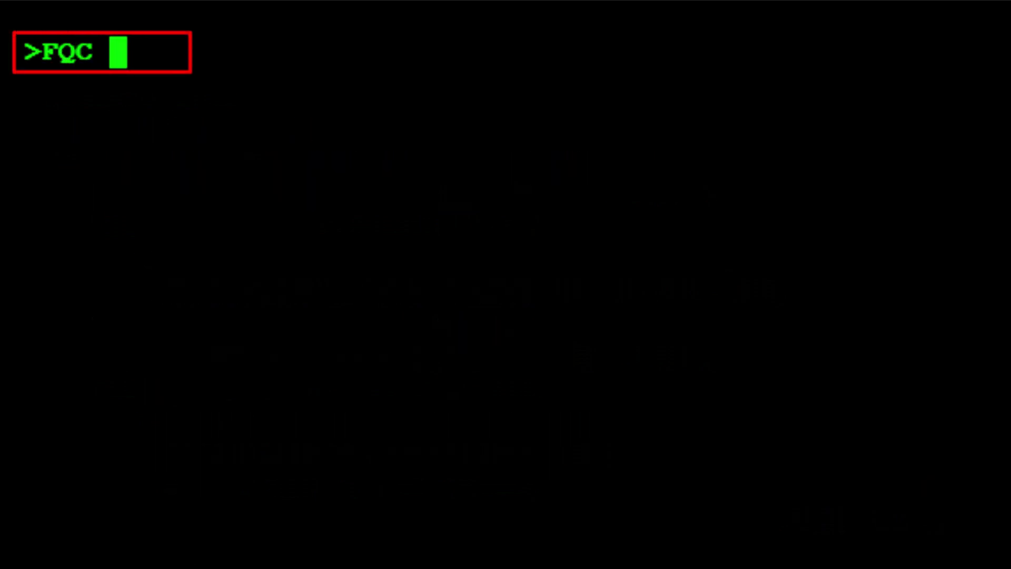
type("150")
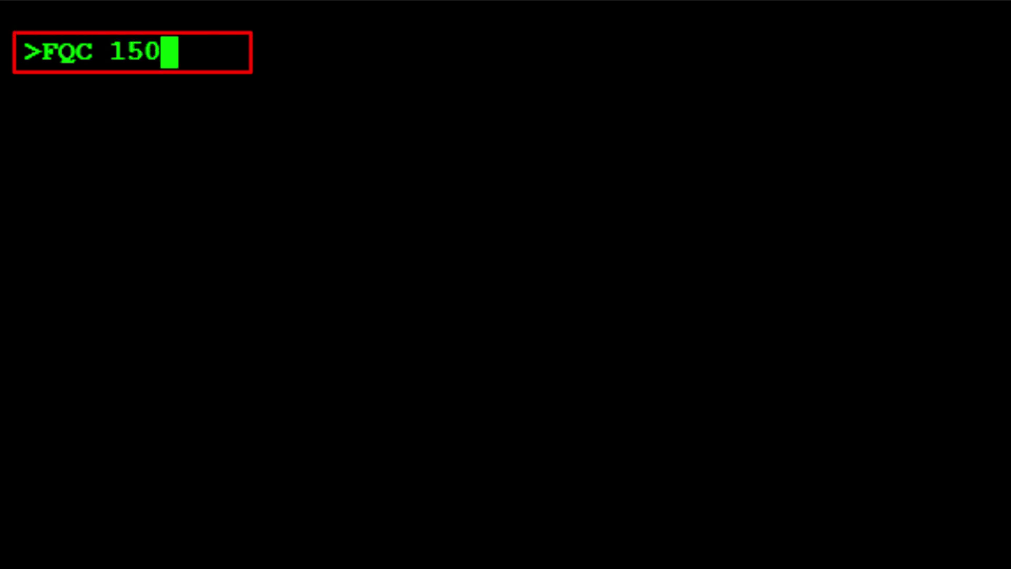
type("SAR")
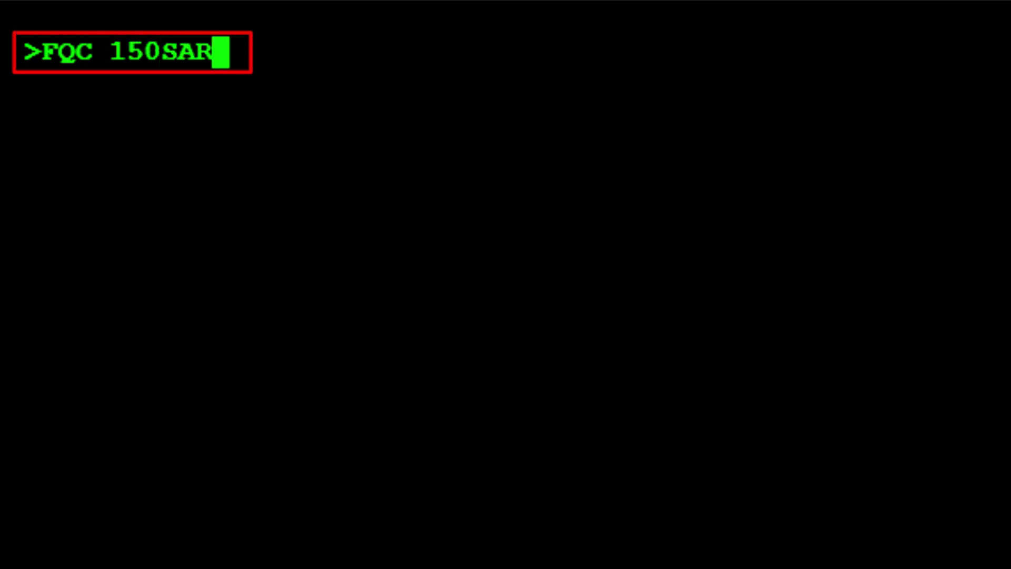
type("/")
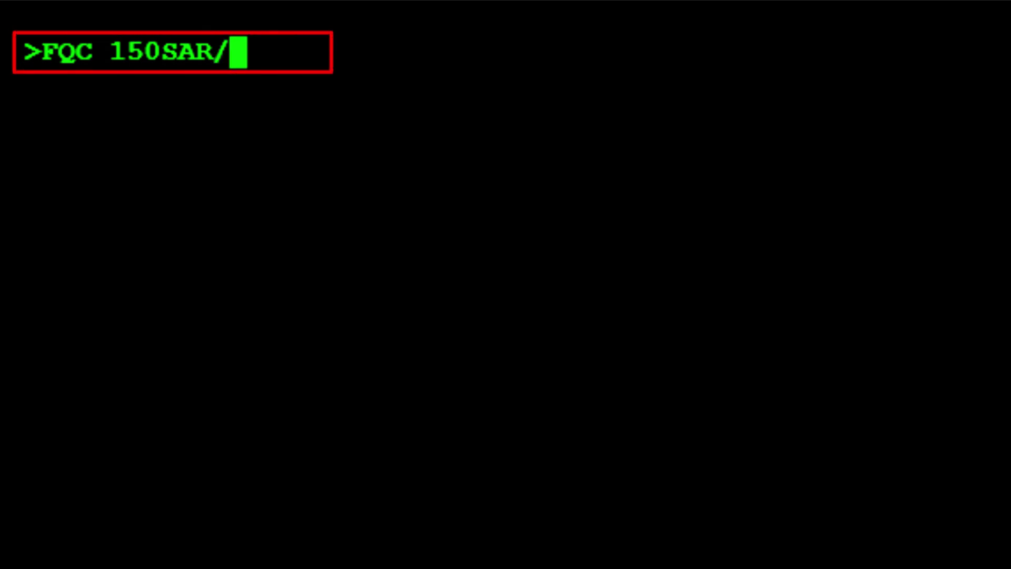
type("PKR")
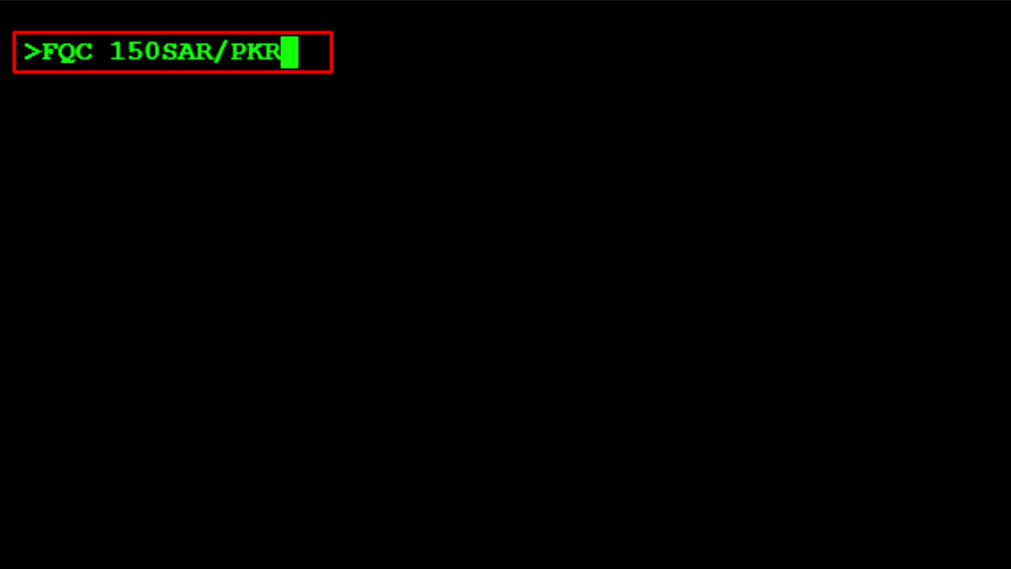
Step: Convert the SAR 150 fee to PKR 11370 and begin an FXX entry
key("Return")
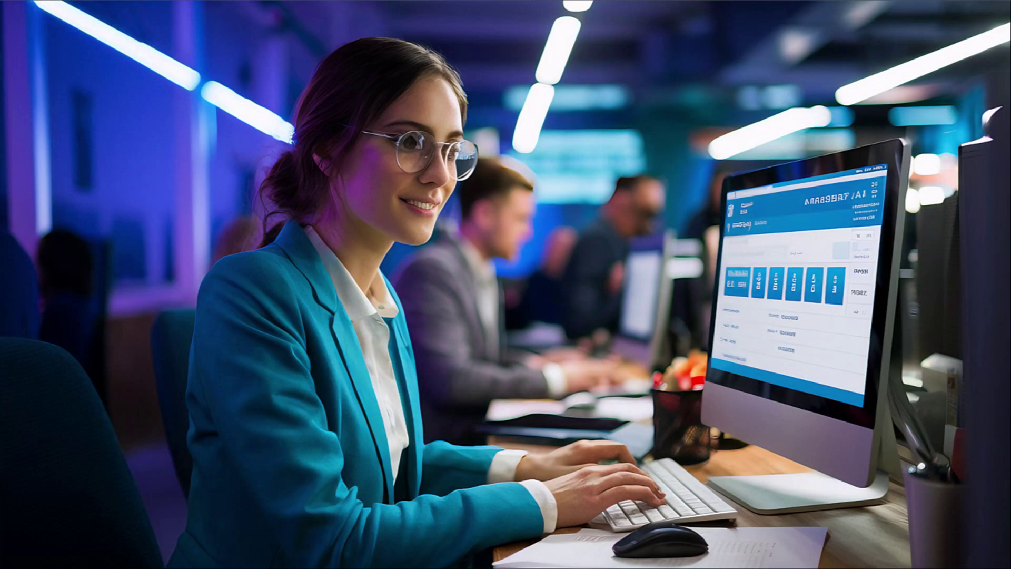
type("fxx")
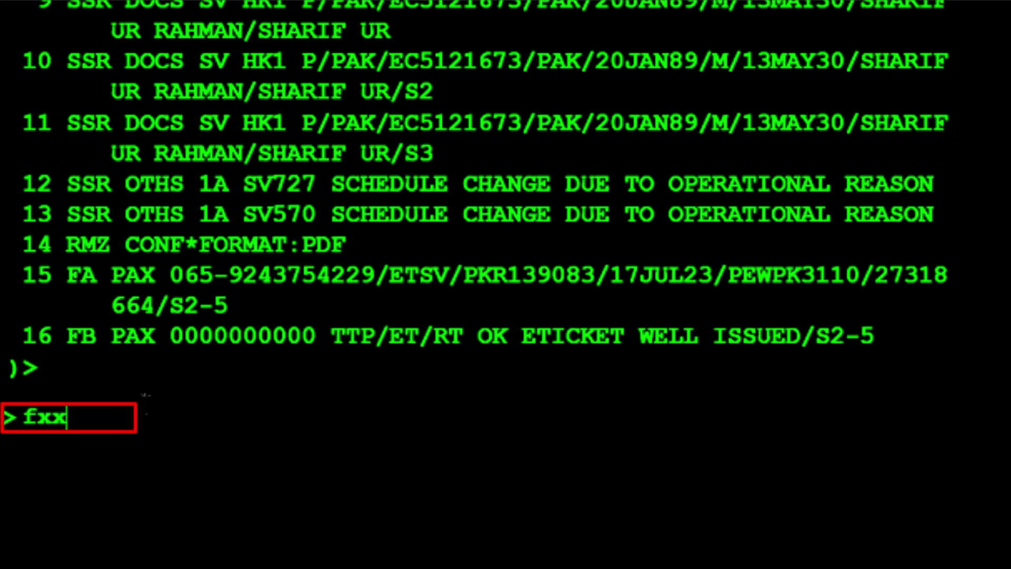
Step: Quote segments 2–3 at 17JUL23 fares (PKR 96729 total) and select the echoed command line
type("/s2")
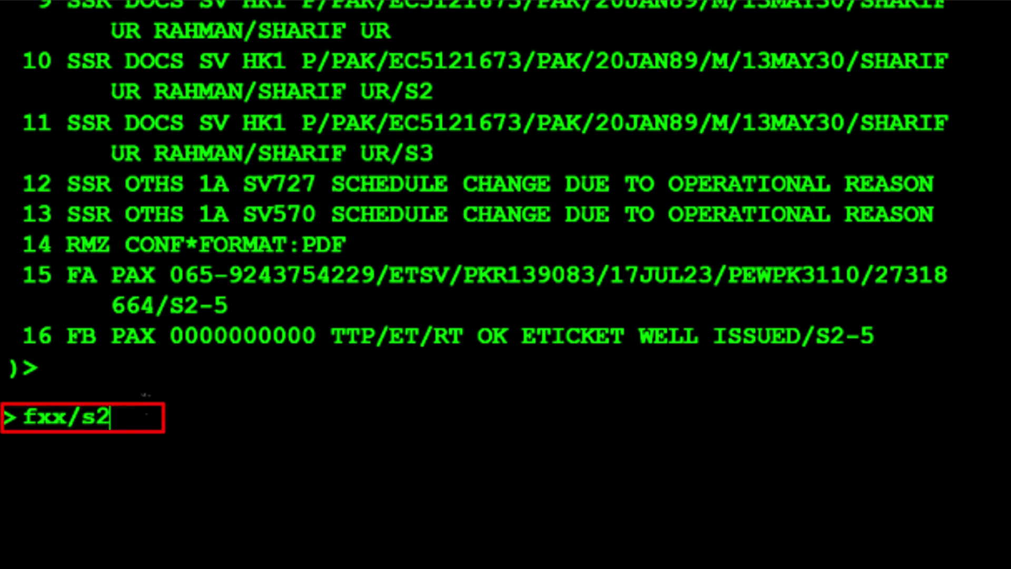
type("-")
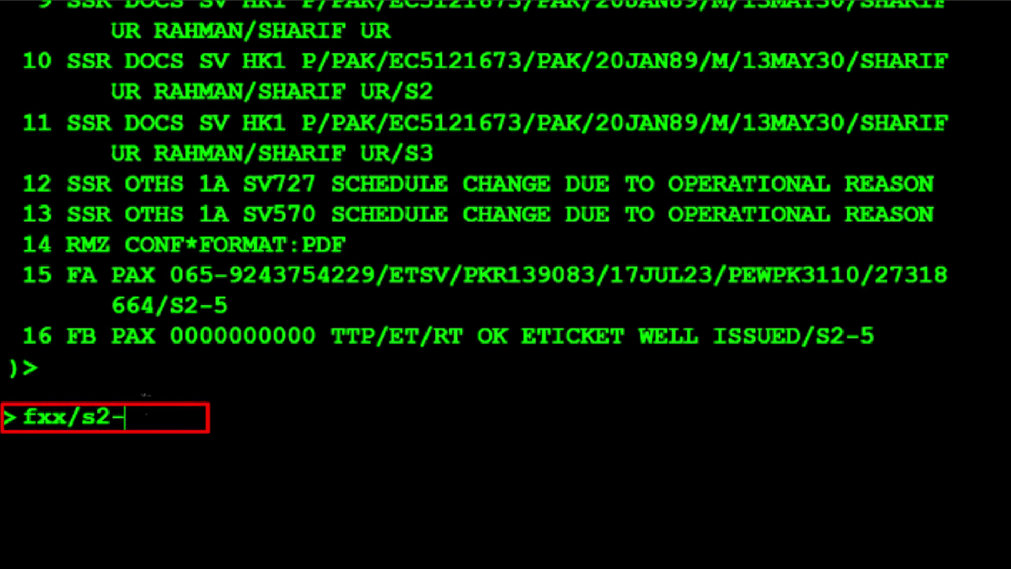
type("3/r")
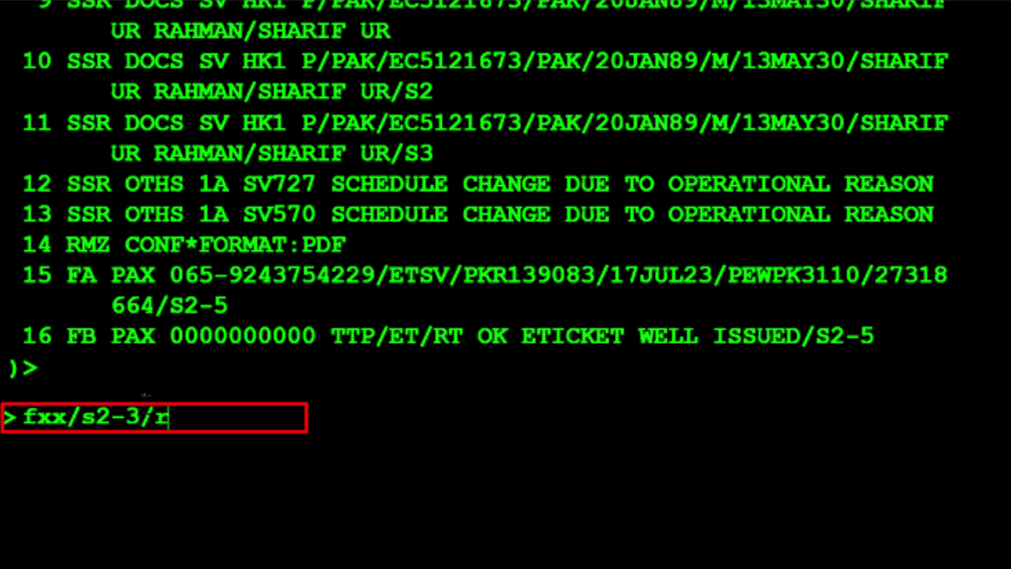
type(",17jul23")
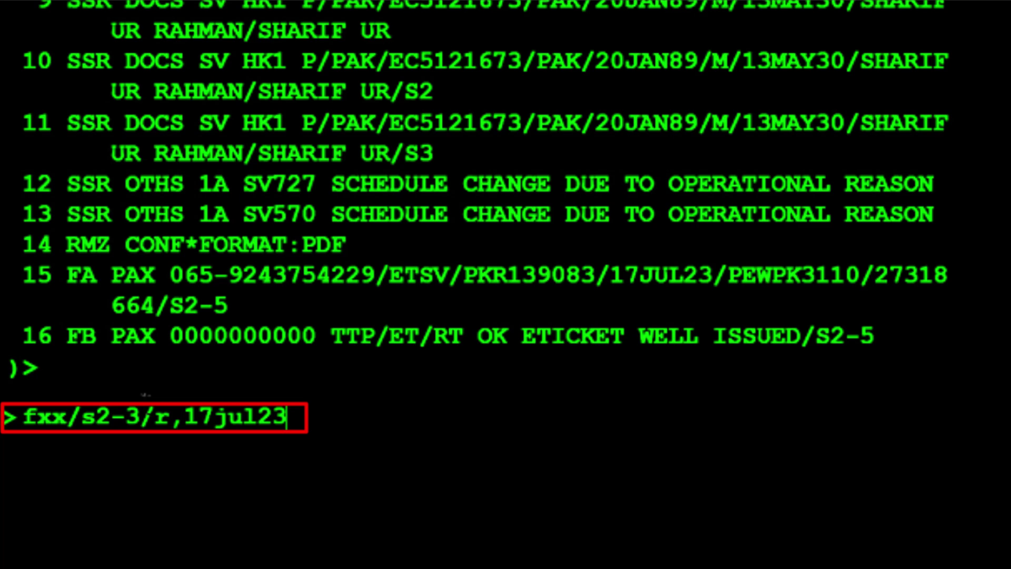
key("Return")
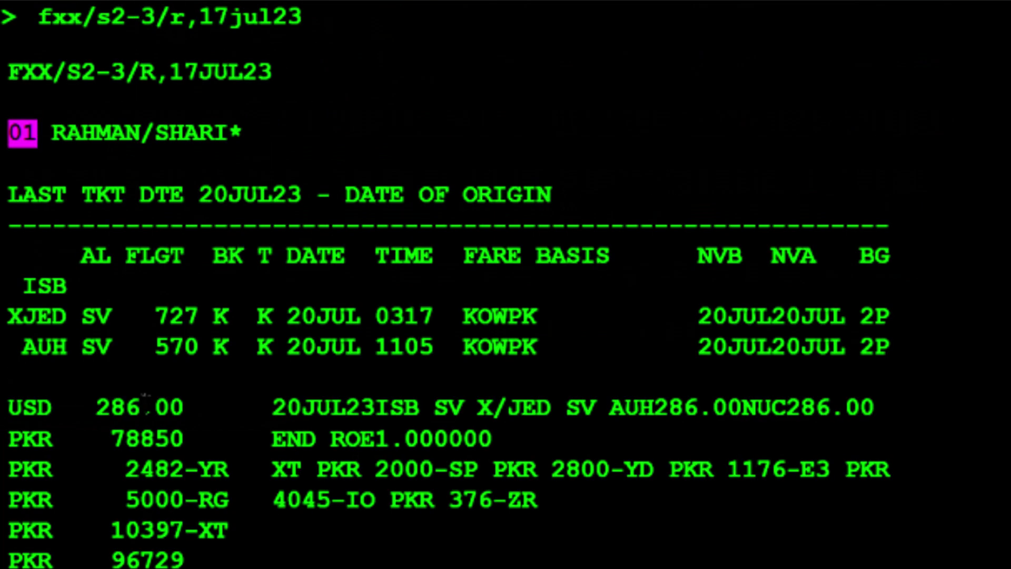
left_click_drag(9, 72, 448, 566)
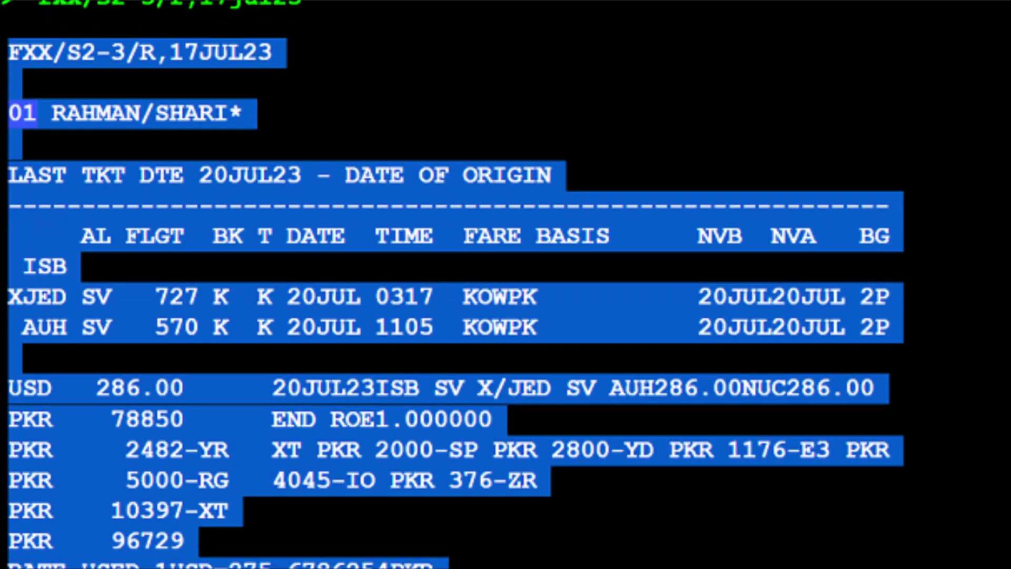
left_click_drag(448, 567, 842, 566)
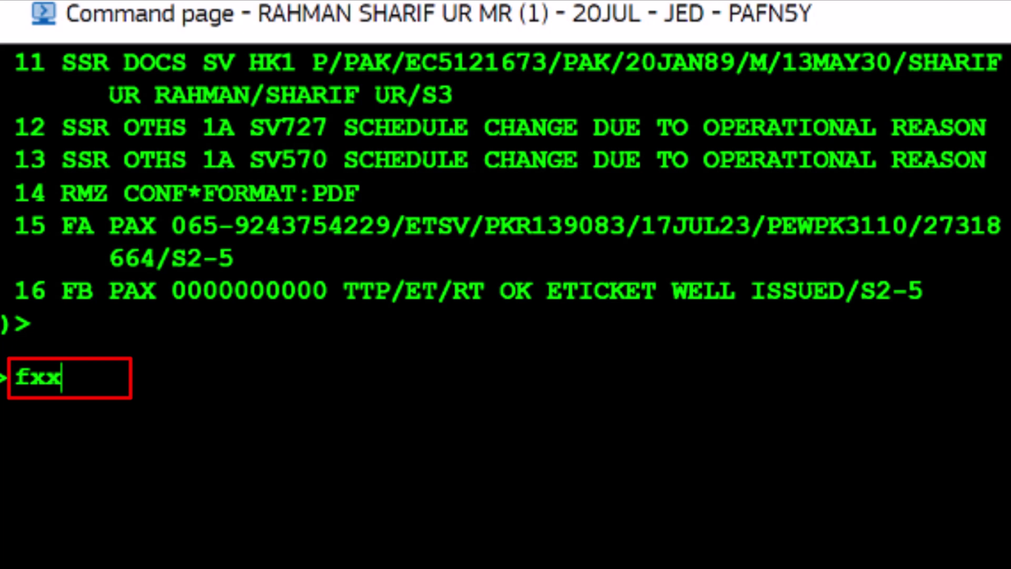
Step: Reprice the whole itinerary at 17JUL23 fares, giving fare PKR 104490 and total PKR 139083
type("/r")
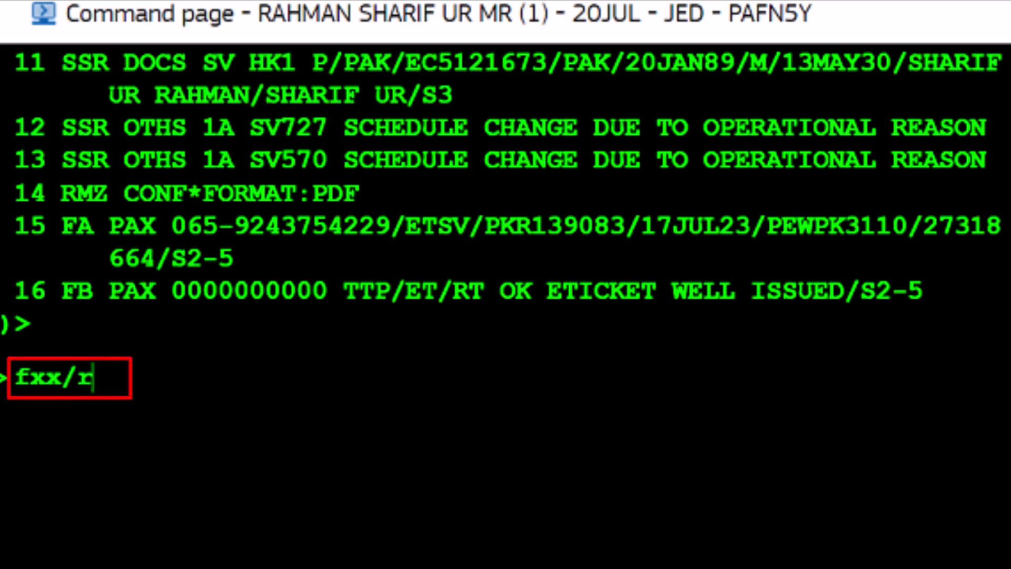
type(",17")
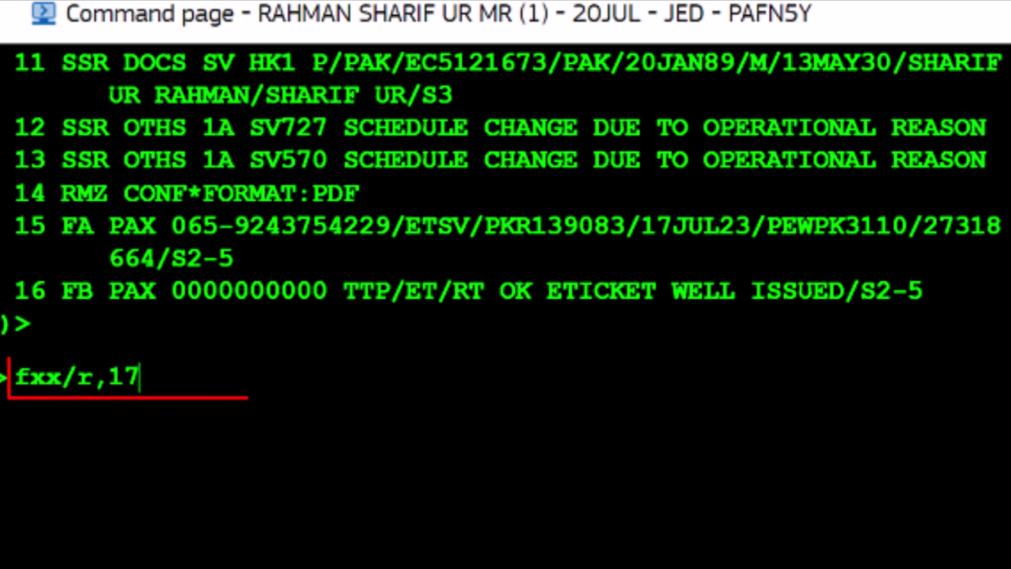
type("jul23")
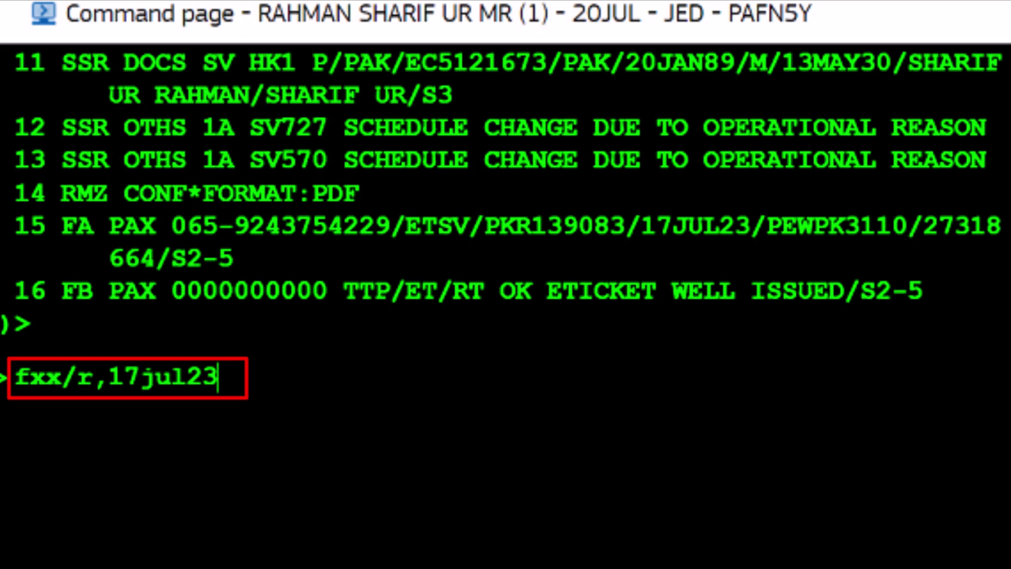
key("Return")
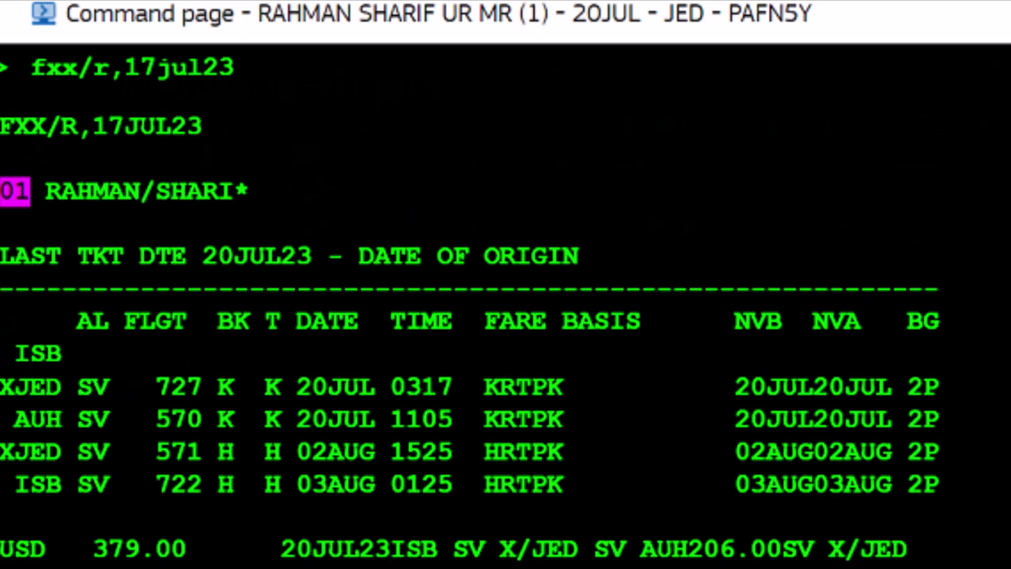
scroll(506, 306, "down", 5)
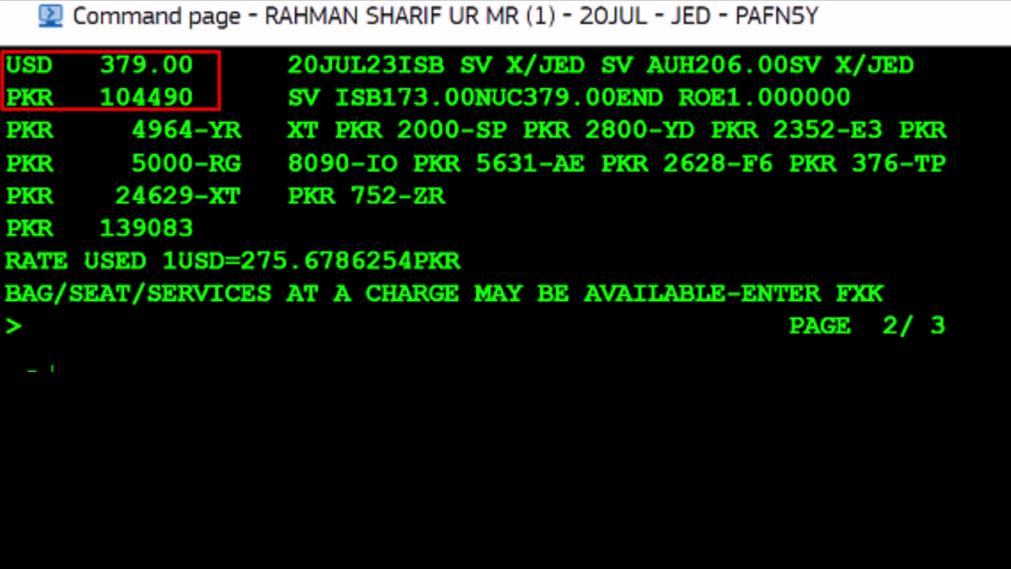
type("fqn")
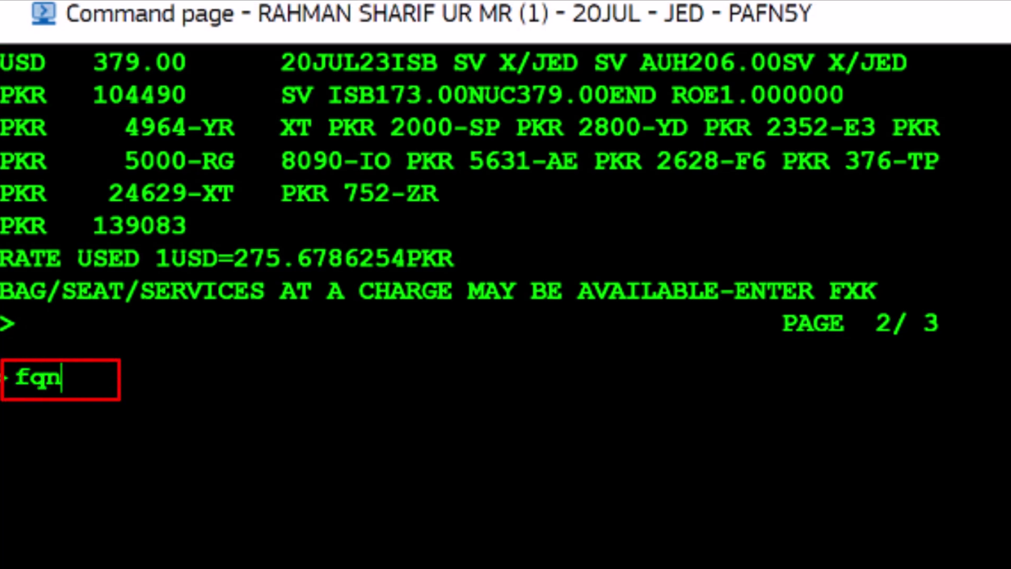
type("01")
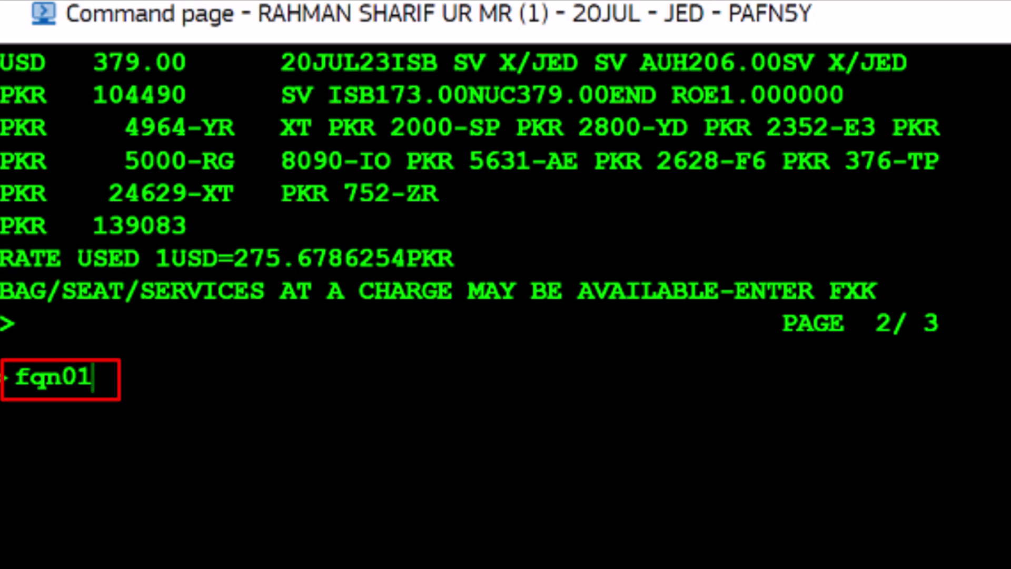
type("-")
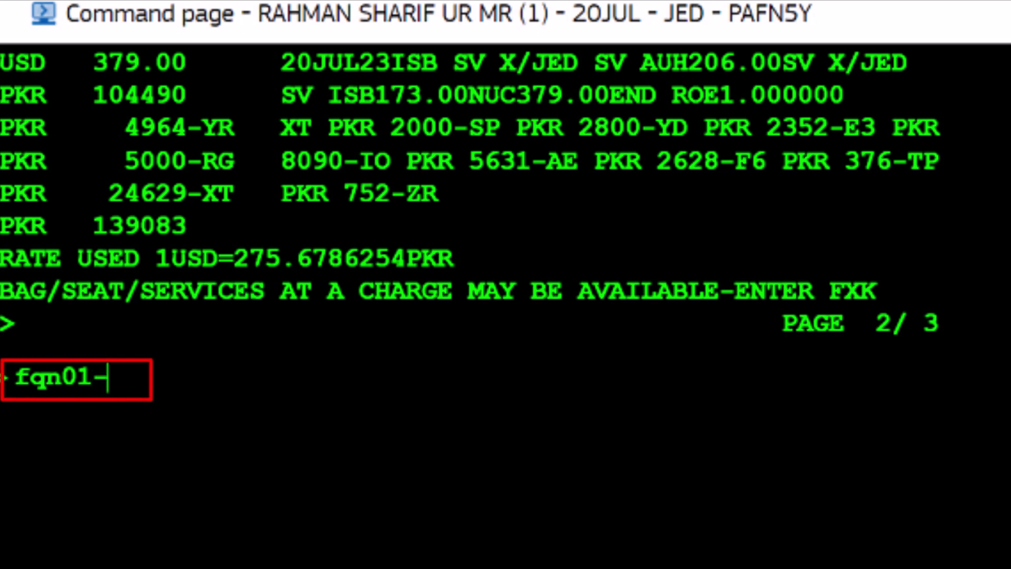
type("2*")
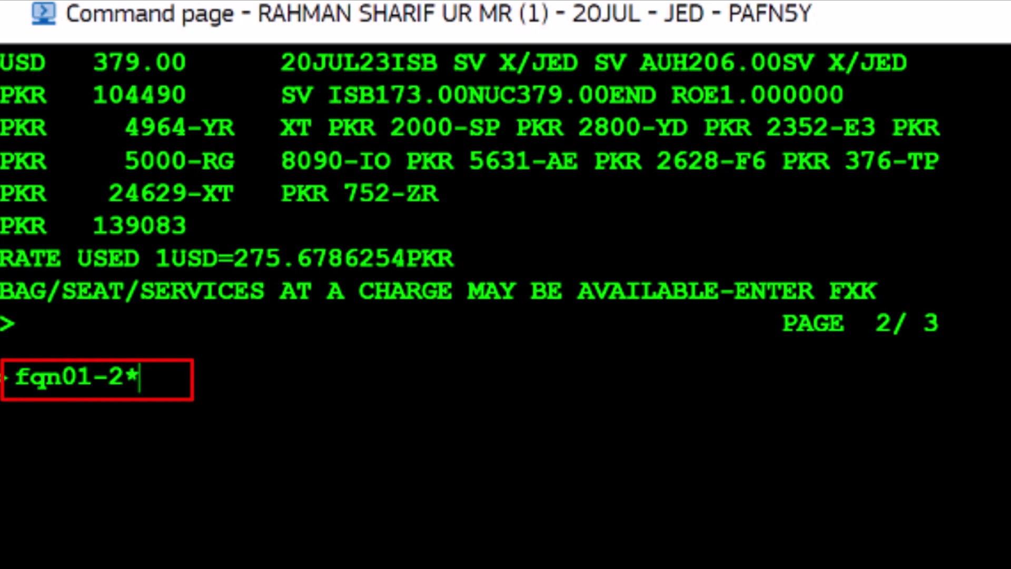
type("pe")
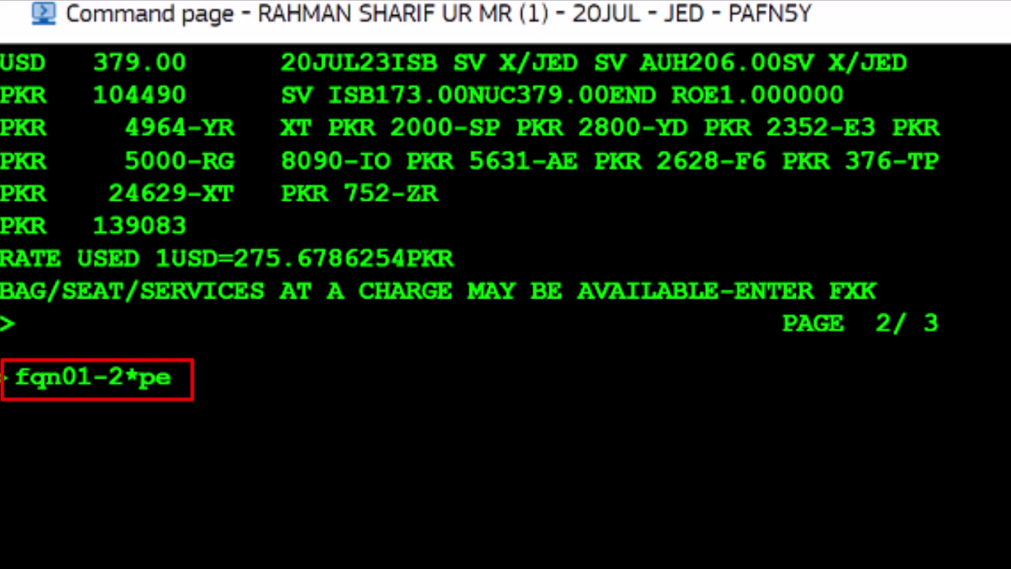
Step: Display the penalty fare notes for fare components 1–2 with FQN01-2*PE
key("Return")
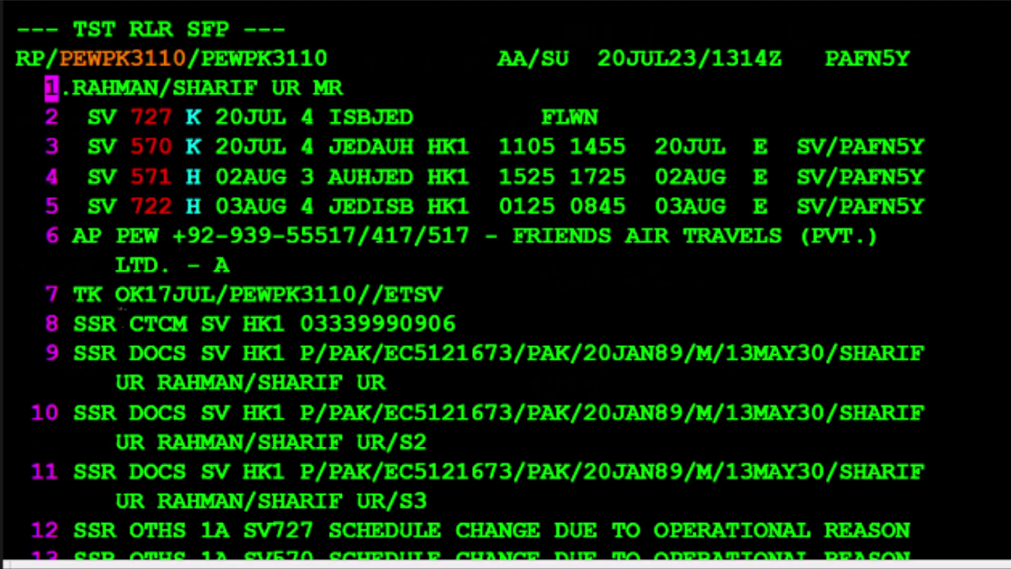
Step: Create a refund record with TRF/L15 from the ticket in PNR line 15
type("trf")
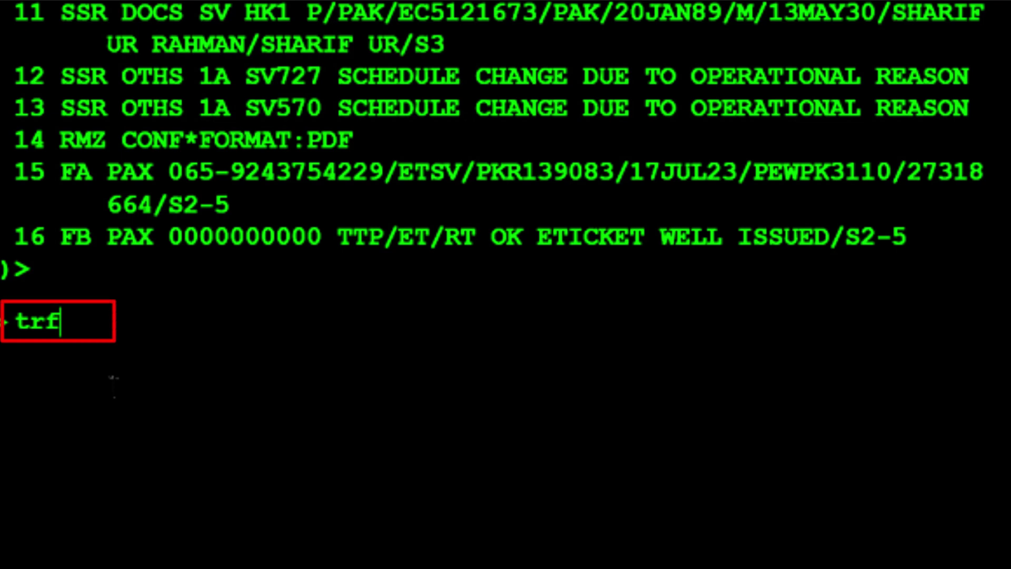
type("/l")
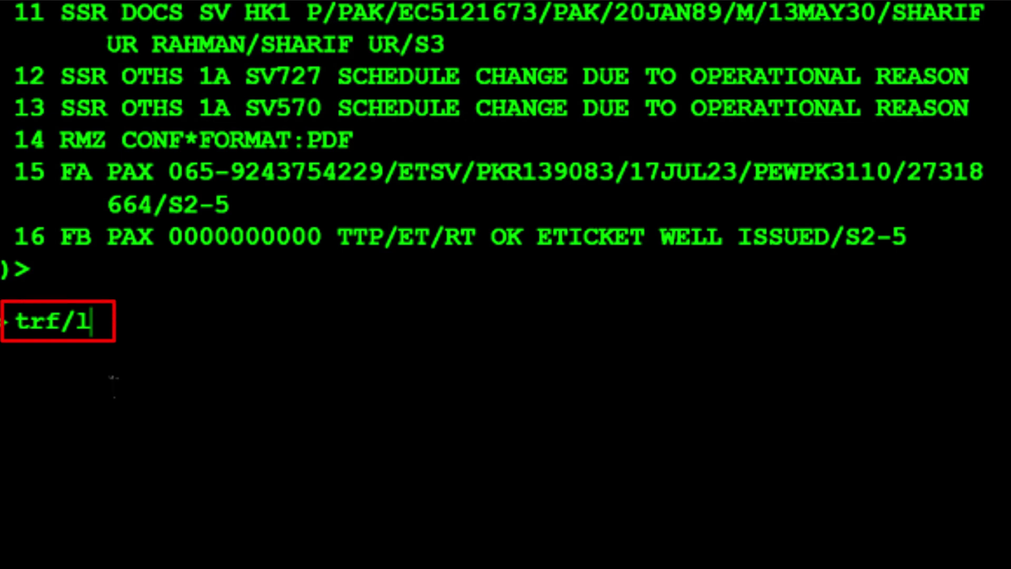
type("15")
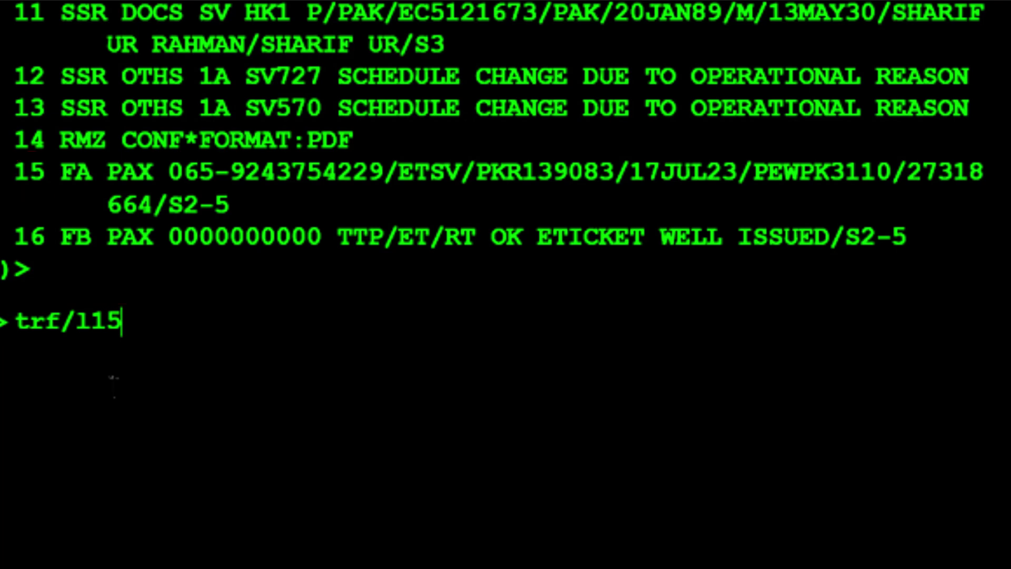
key("Return")
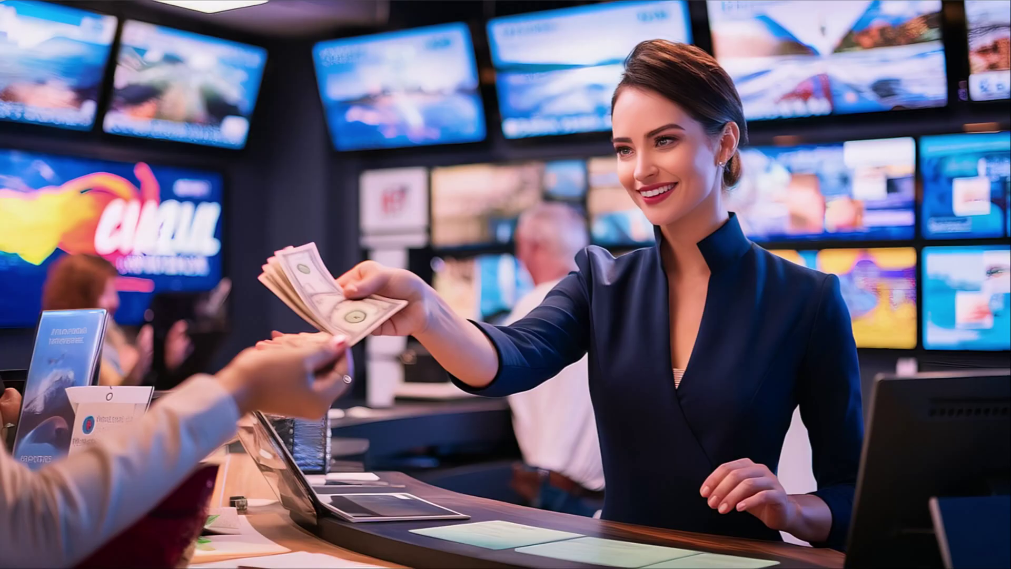
type("trfu/")
type("u")
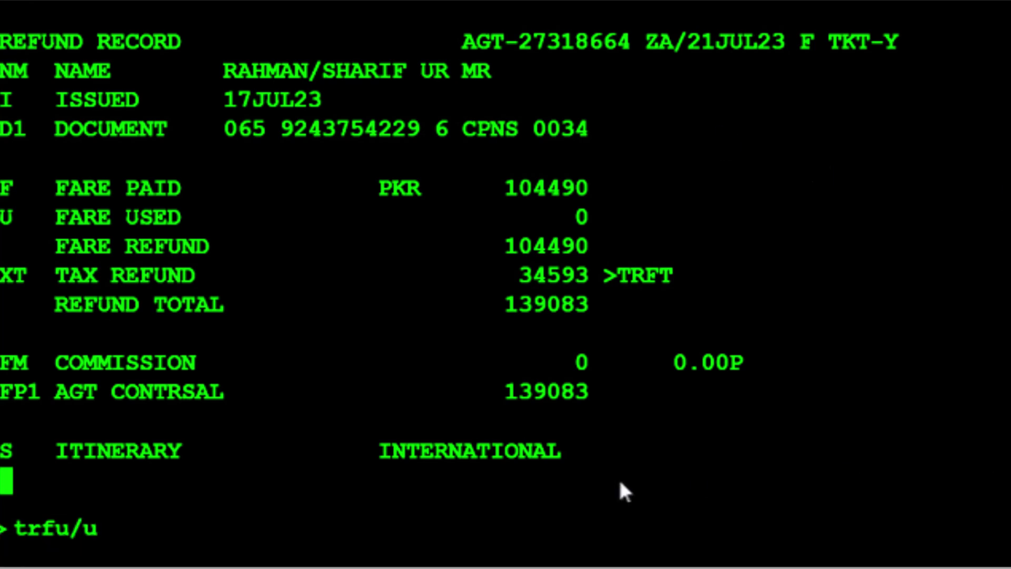
type("78850")
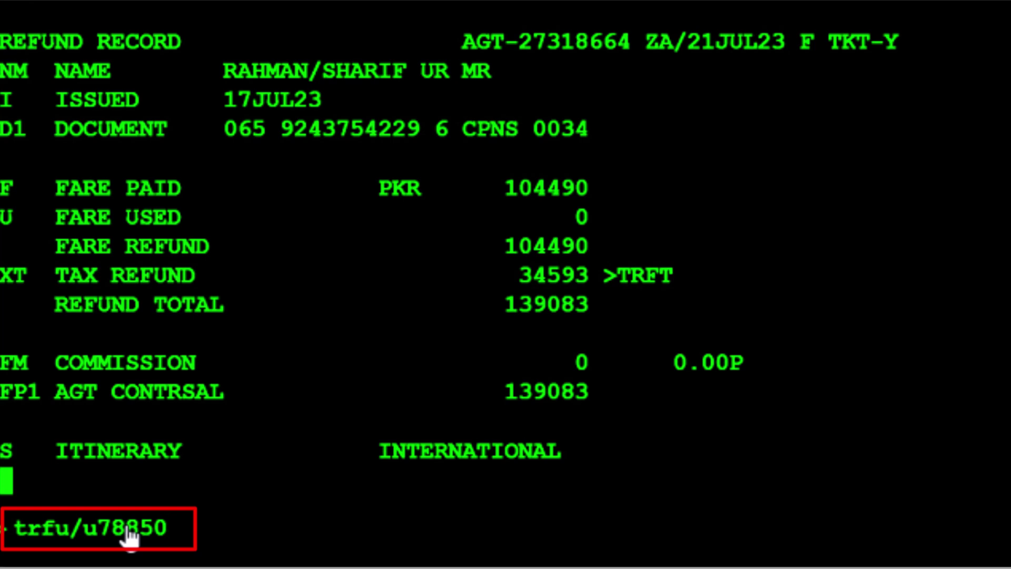
Step: Record fare used 78850 and a PKR 11370 cancellation fee, bringing the refund total to 48863
key("Return")
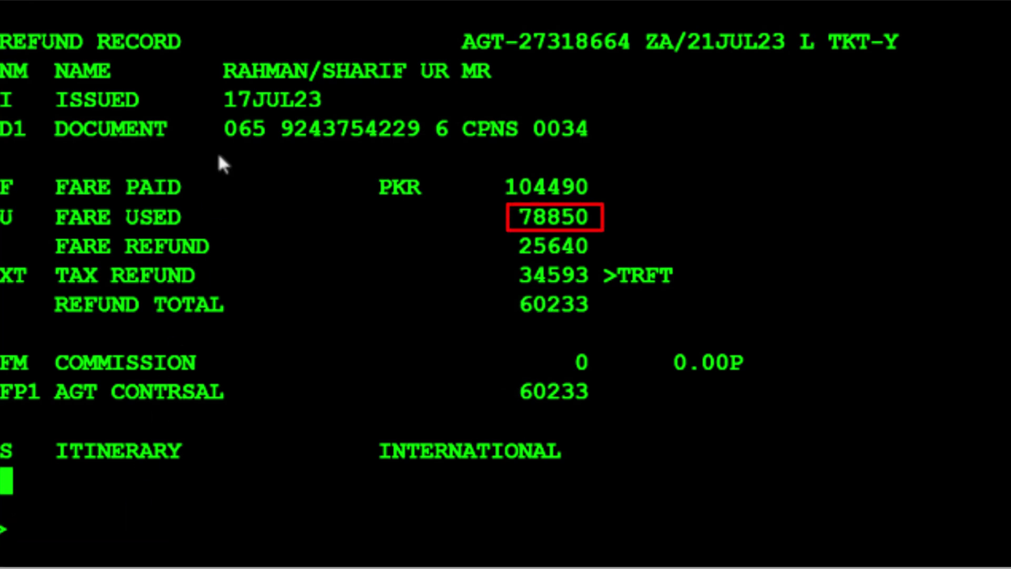
type("t")
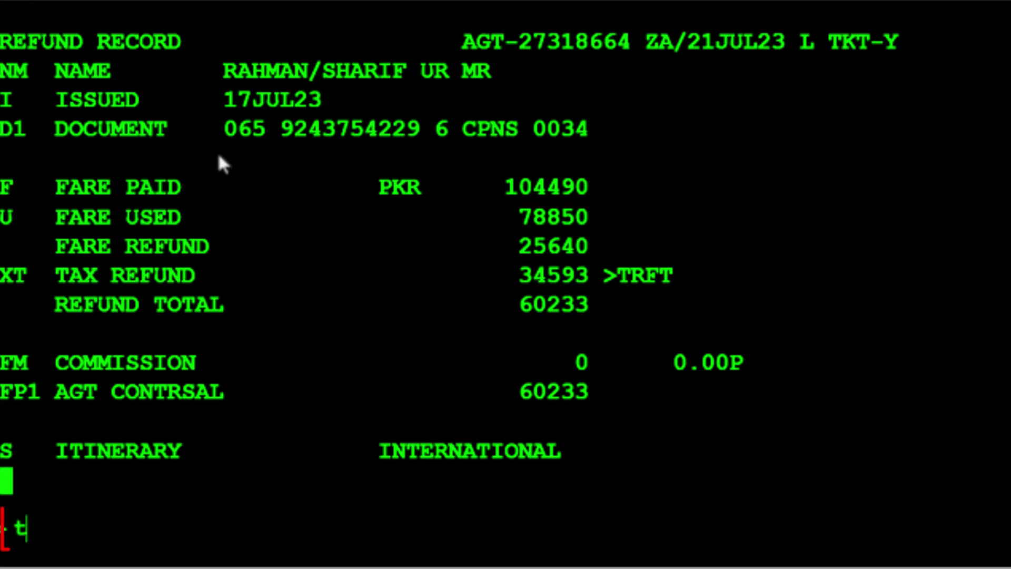
type("rfu/cp")
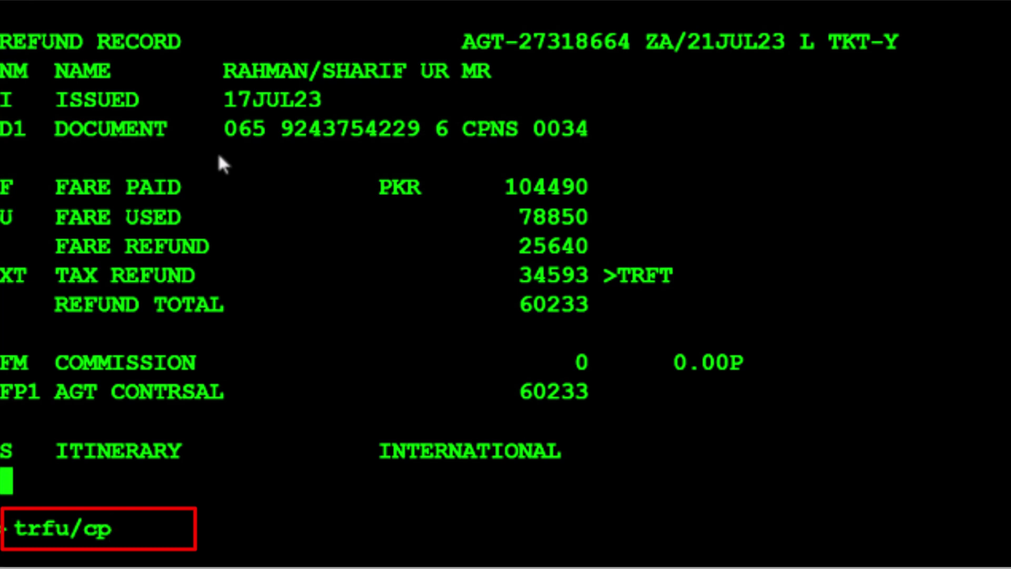
type("11370")
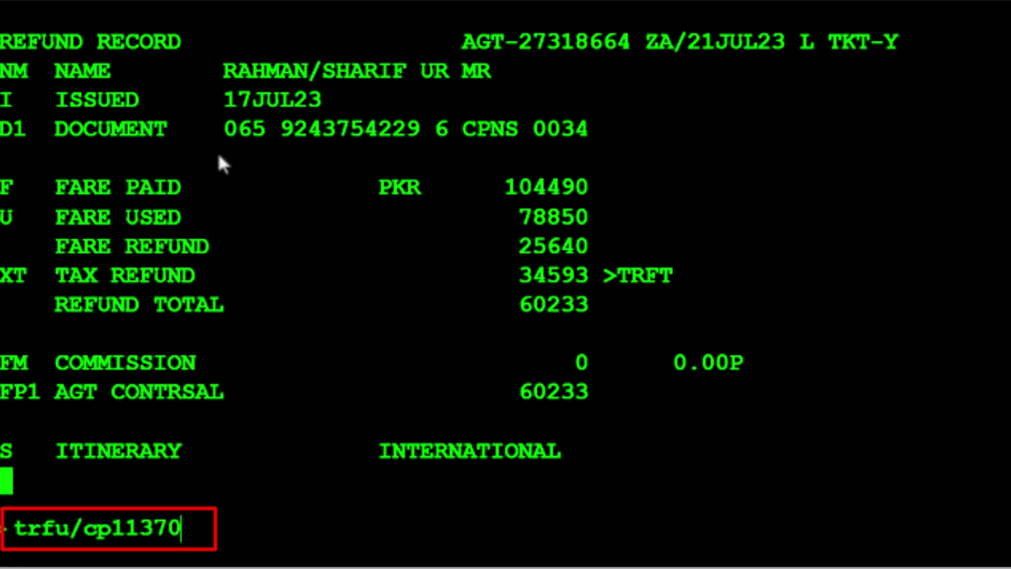
type("a")
key("Return")
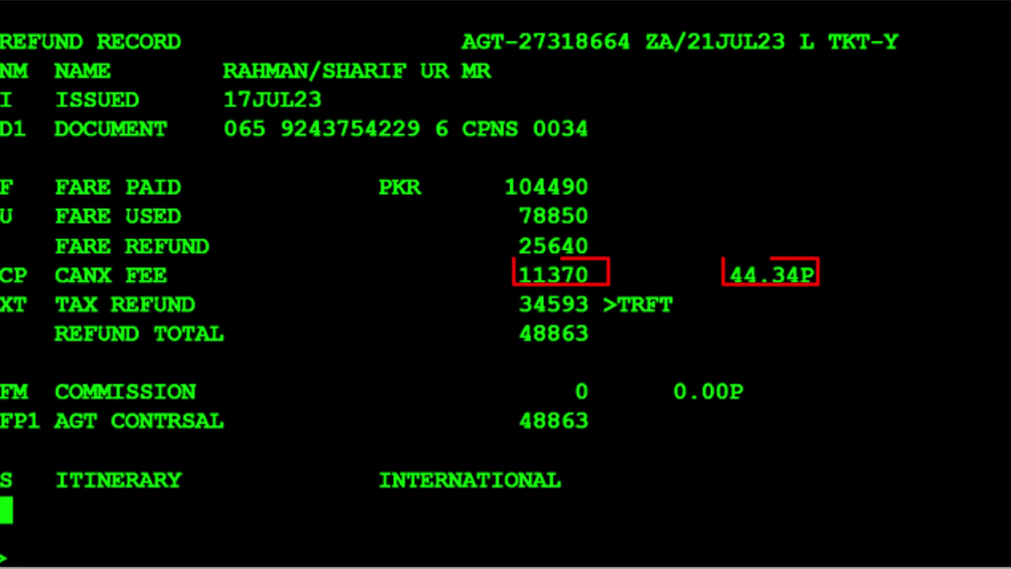
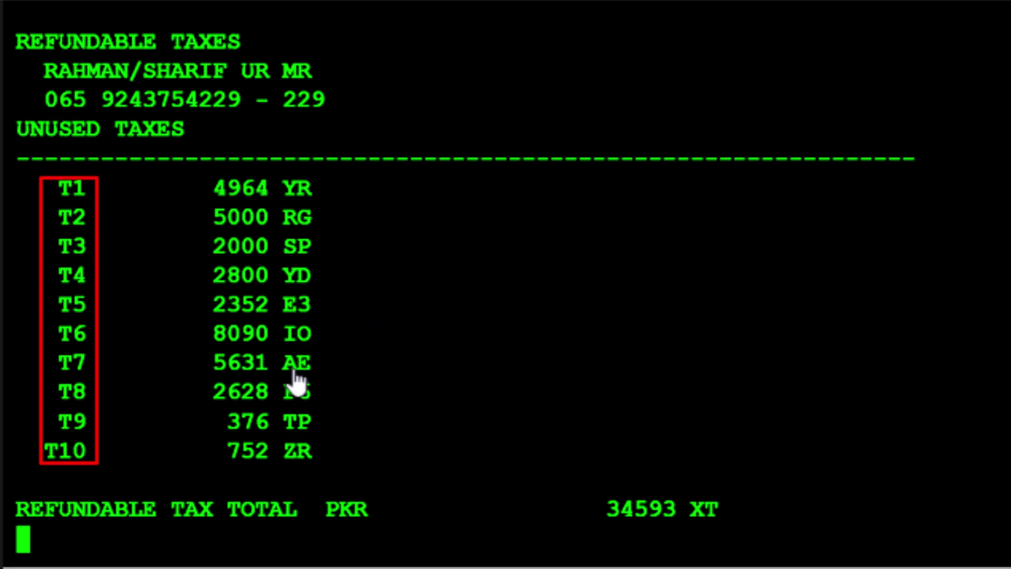
Step: Delete taxes T2–T5 (RG, SP, YD, E3) with TRFU/TX2-5, leaving PKR 22441 refundable
scroll(83, 526, "down", 1)
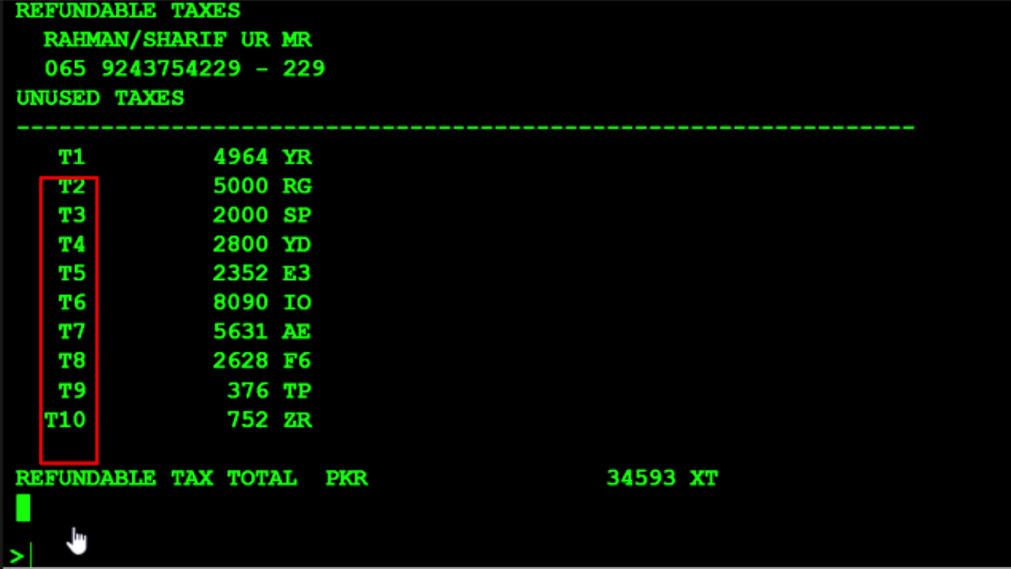
scroll(74, 538, "down", 3)
type("trfu/tx")
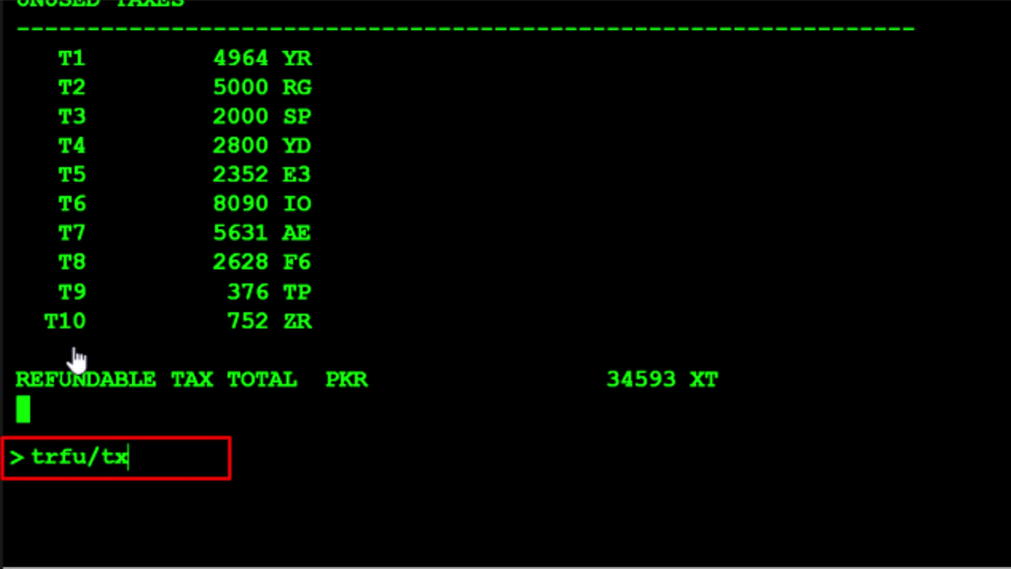
type("2-")
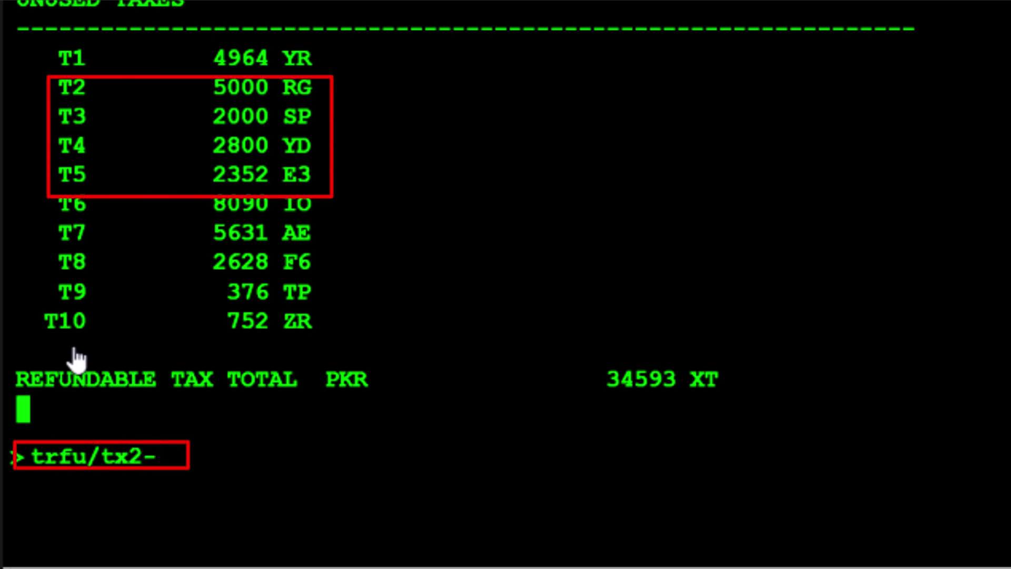
type("5")
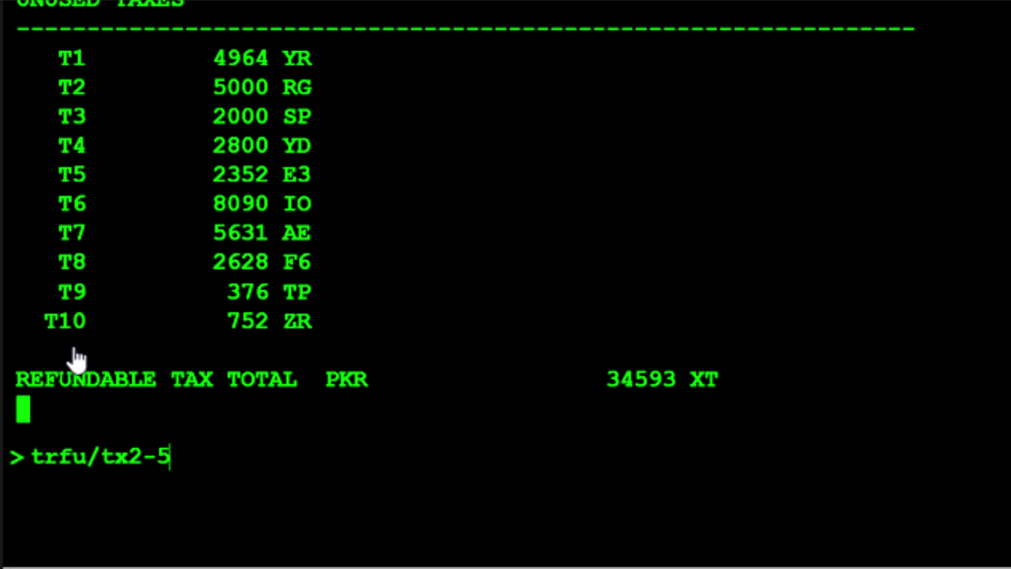
key("Return")
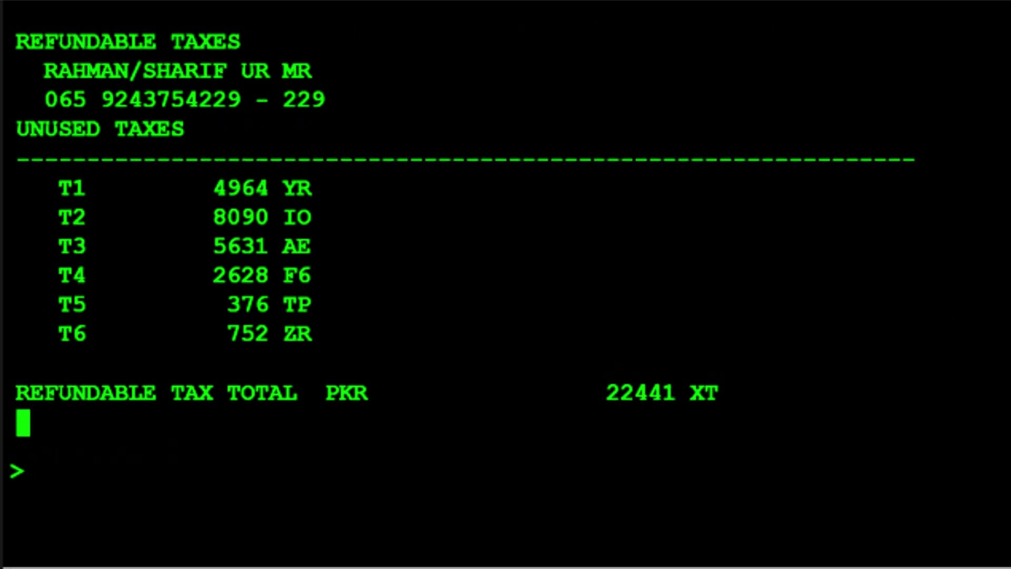
Step: Update the YR tax on T1 from 4964 to 2482 using TRFU/TU1-2482
type("trfu/tu1")
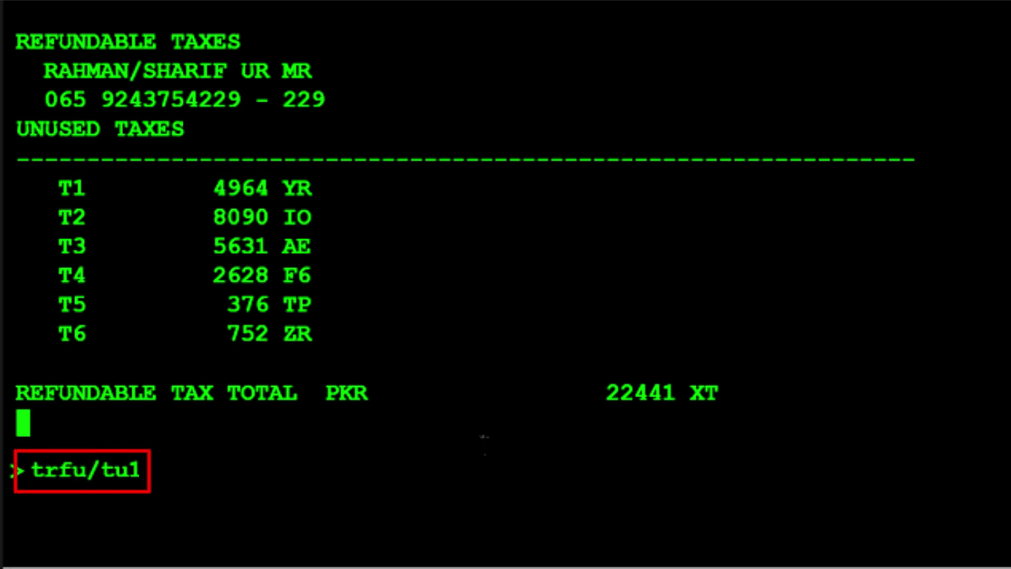
type("-")
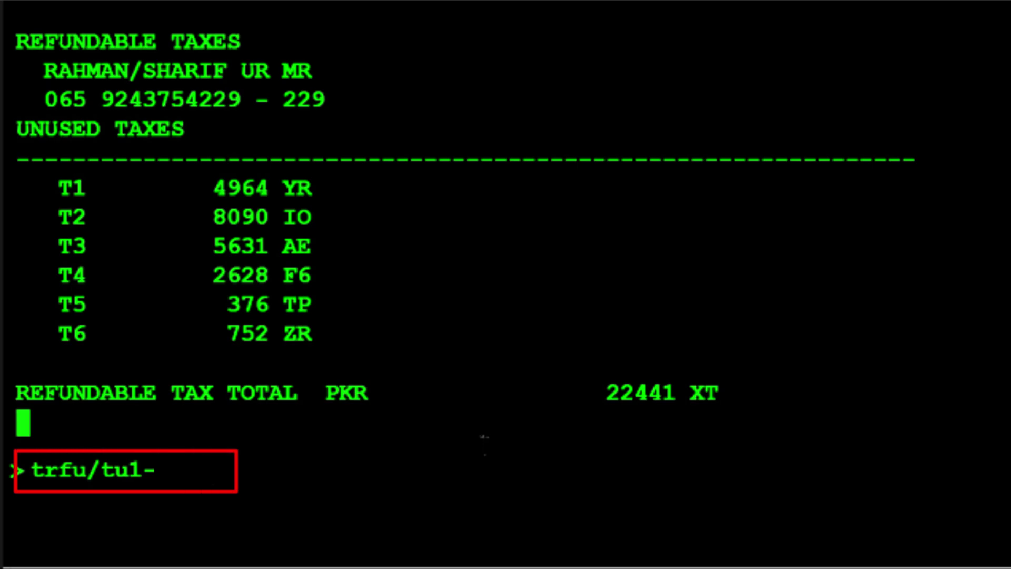
type("2482")
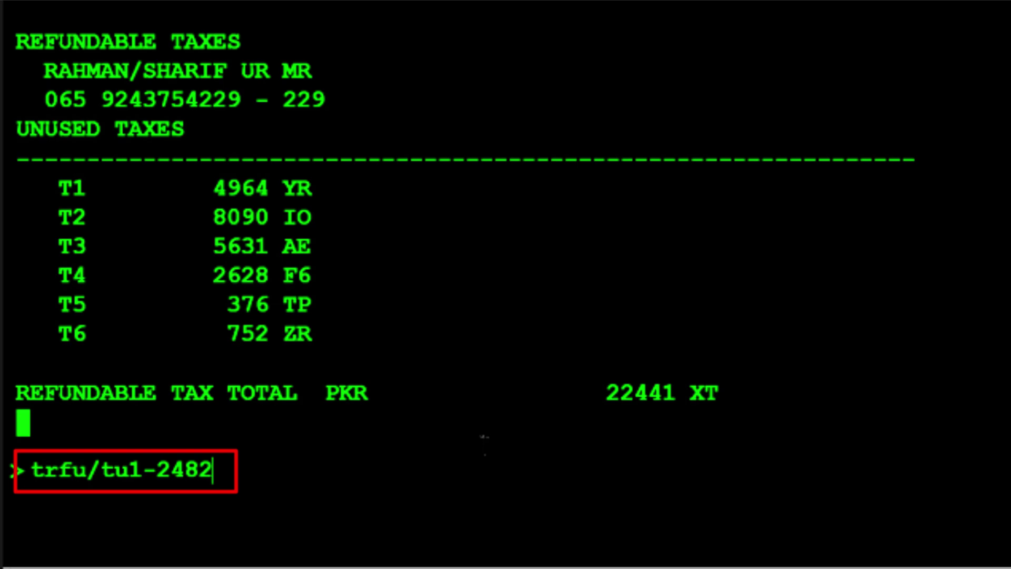
key("Return")
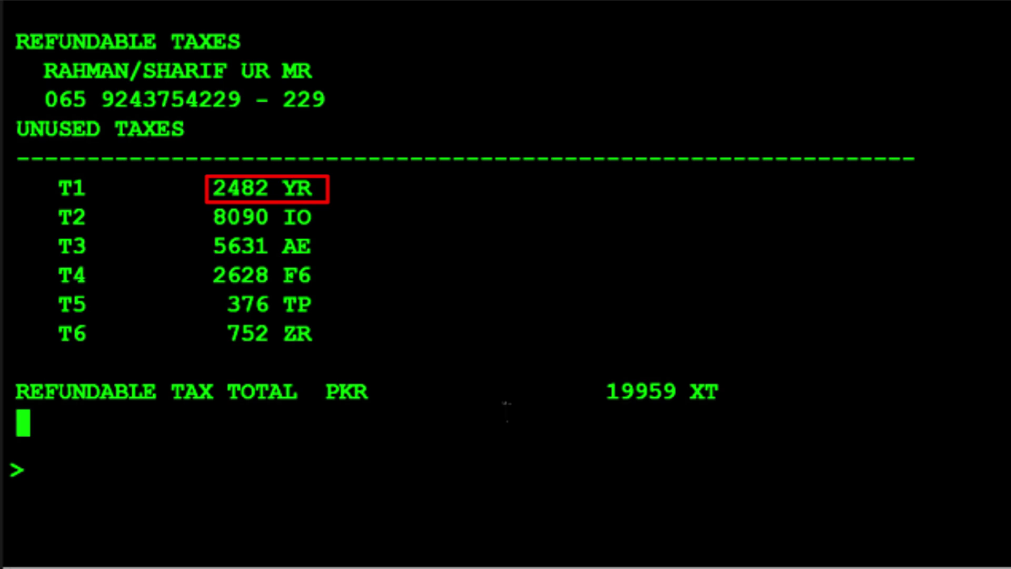
Step: Update the IO tax on T2 to 4045 using TRFU/TU2-4045
type("trfu")
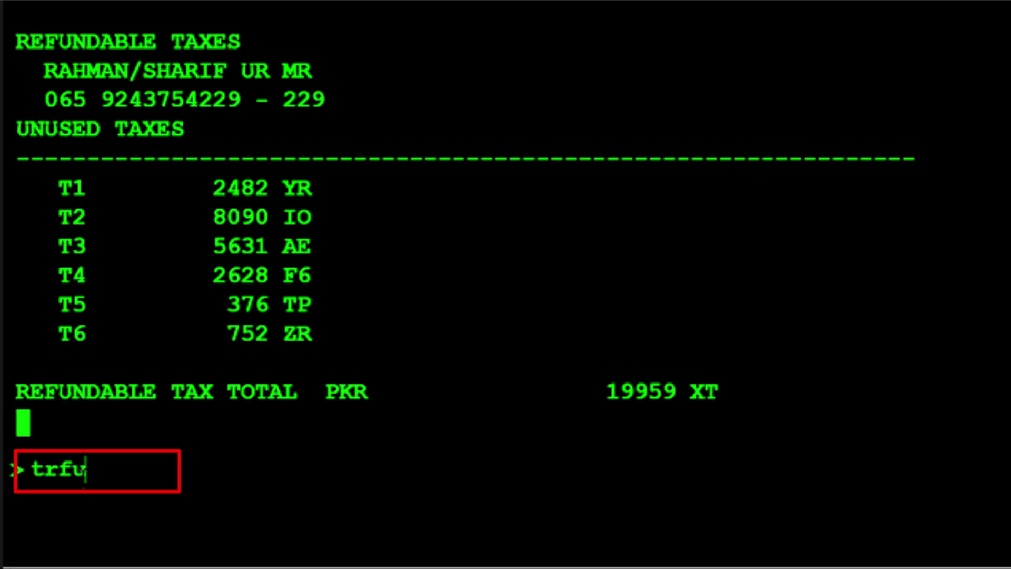
type("/tu2")
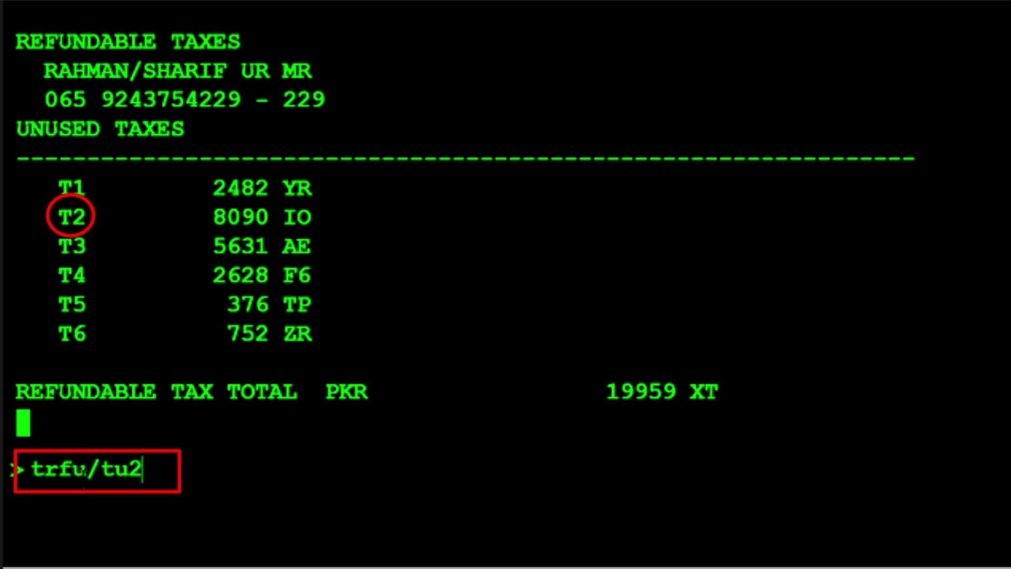
type("-")
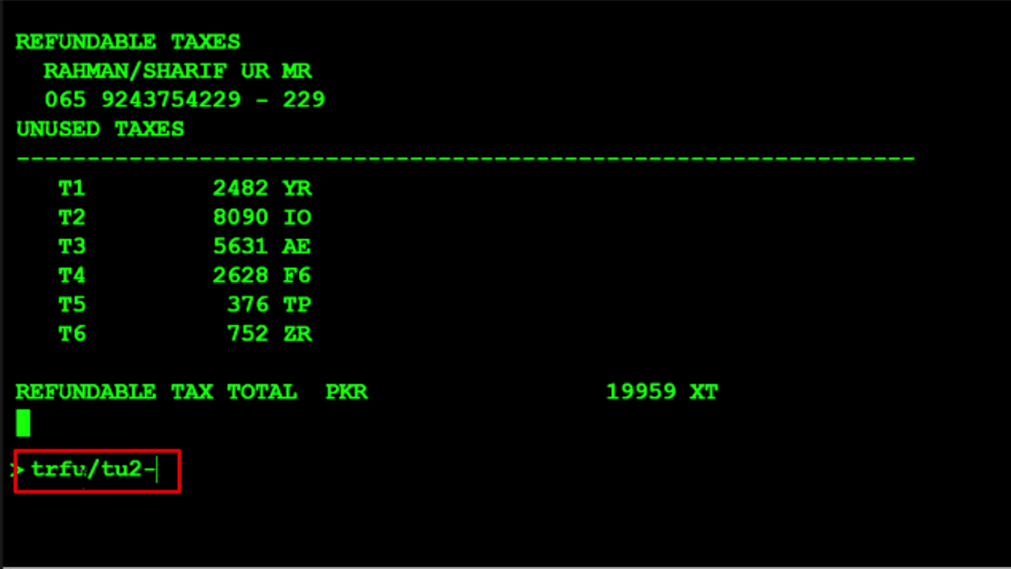
type("4045")
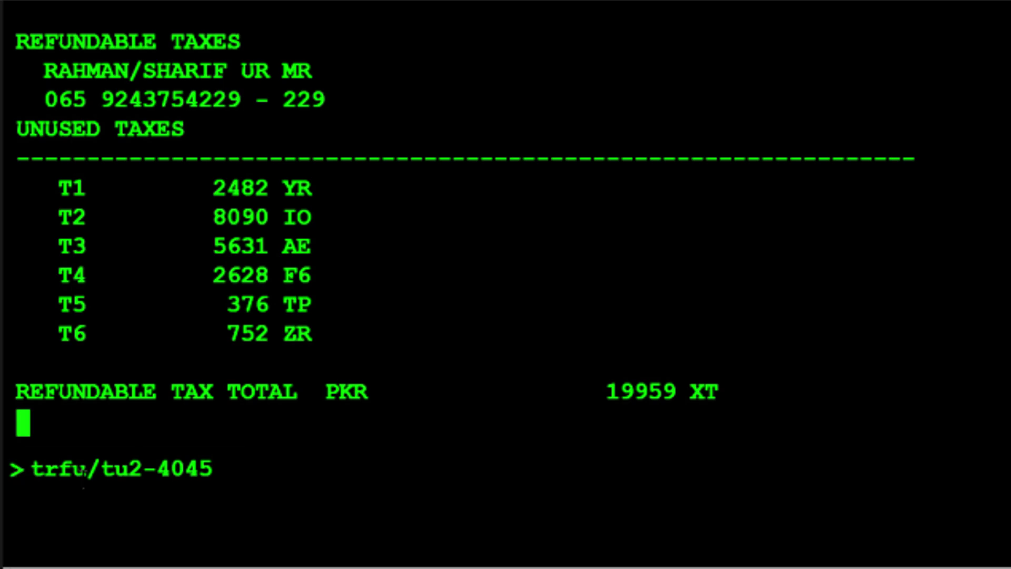
key("Return")
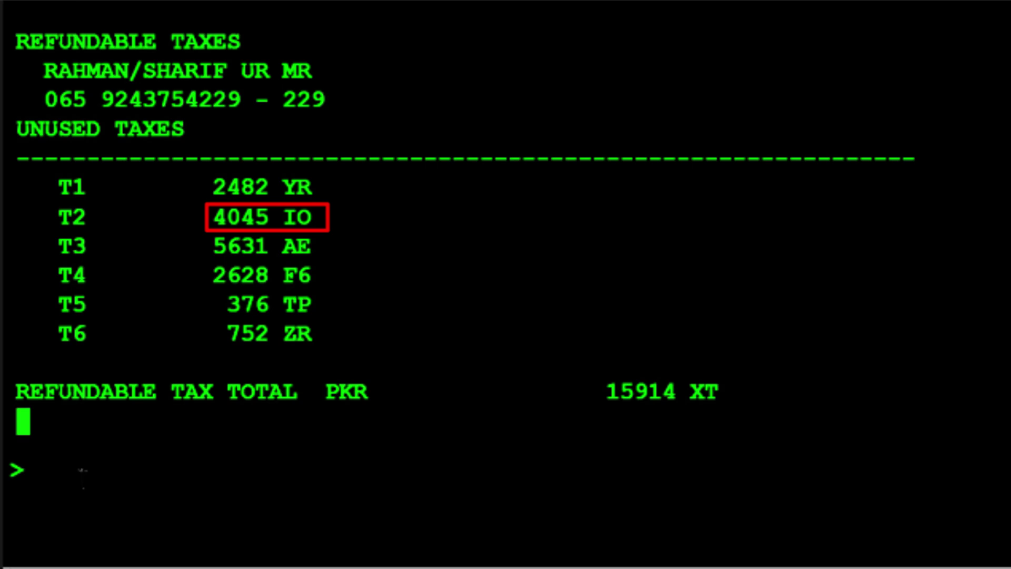
Step: Update the ZR tax on T6 to 376 using TRFU/TU6-376
type("trfu/tu6-")
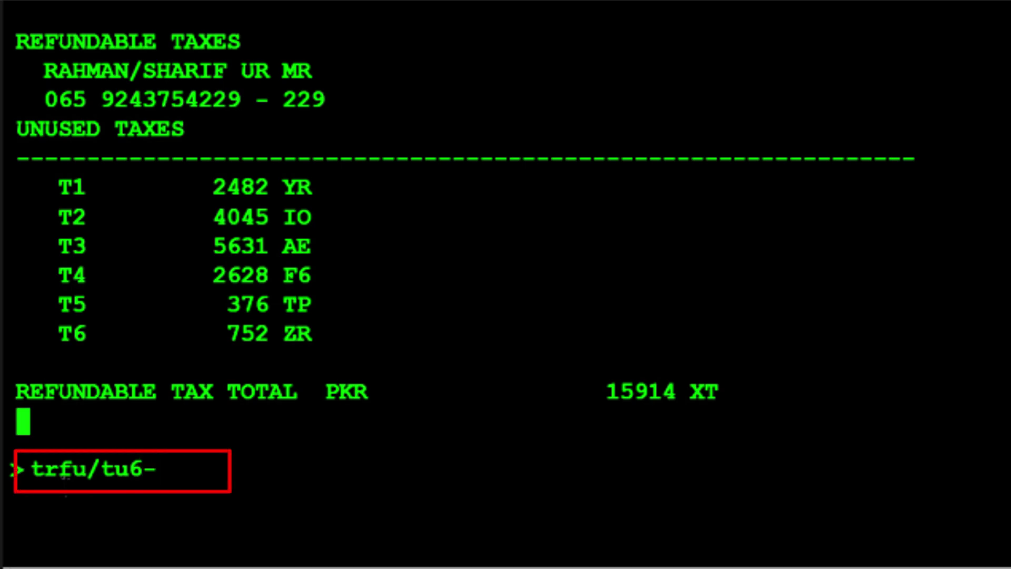
type("376")
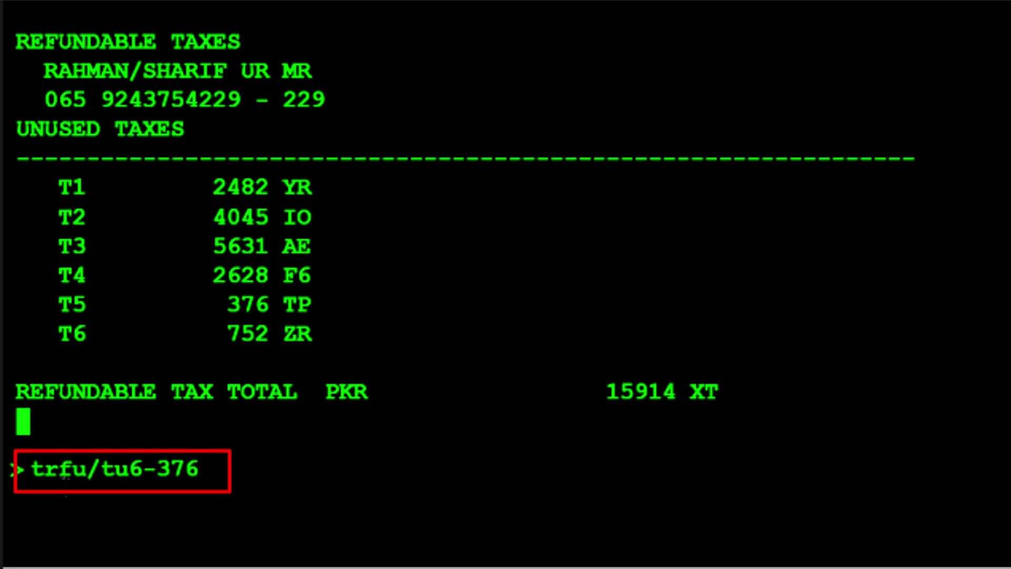
key("Return")
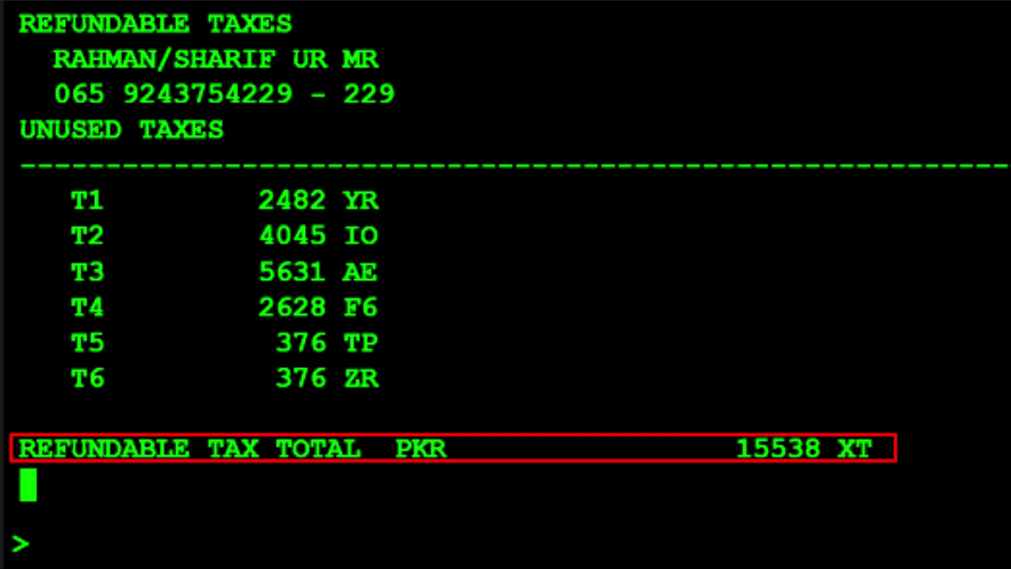
Step: Redisplay the refund record with TRF, showing tax refund PKR 15538 and total 29808
type("trf")
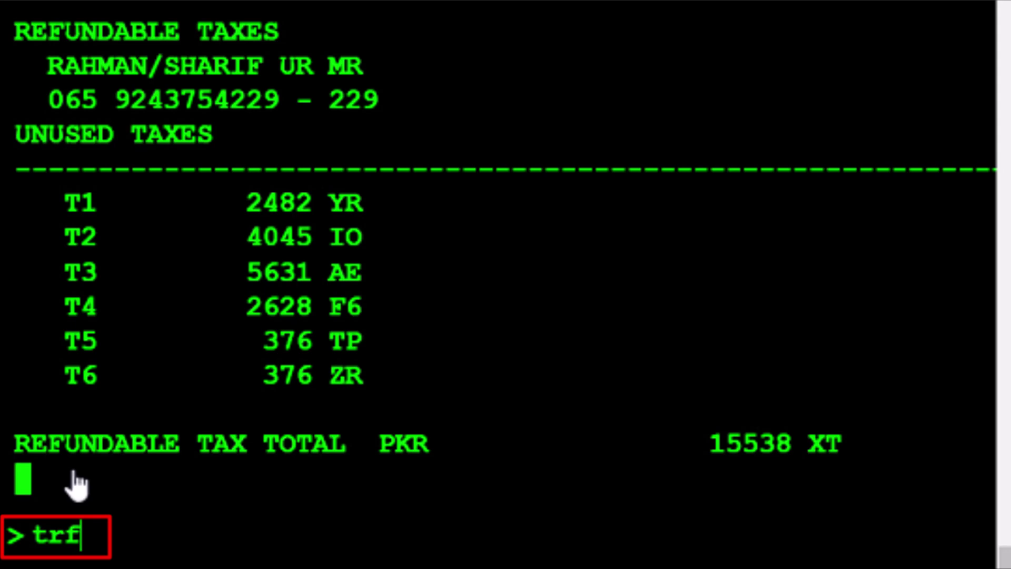
key("Return")
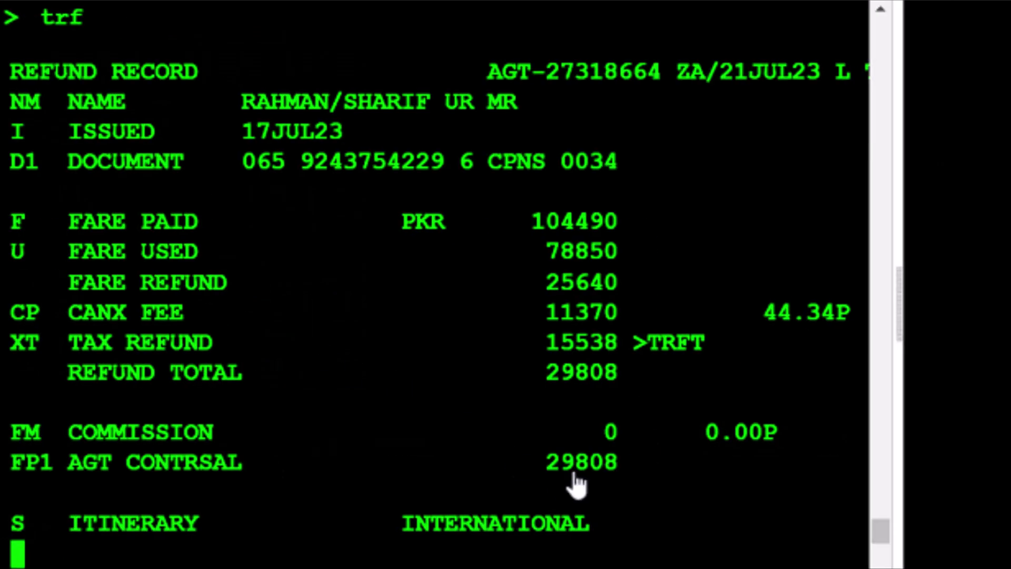